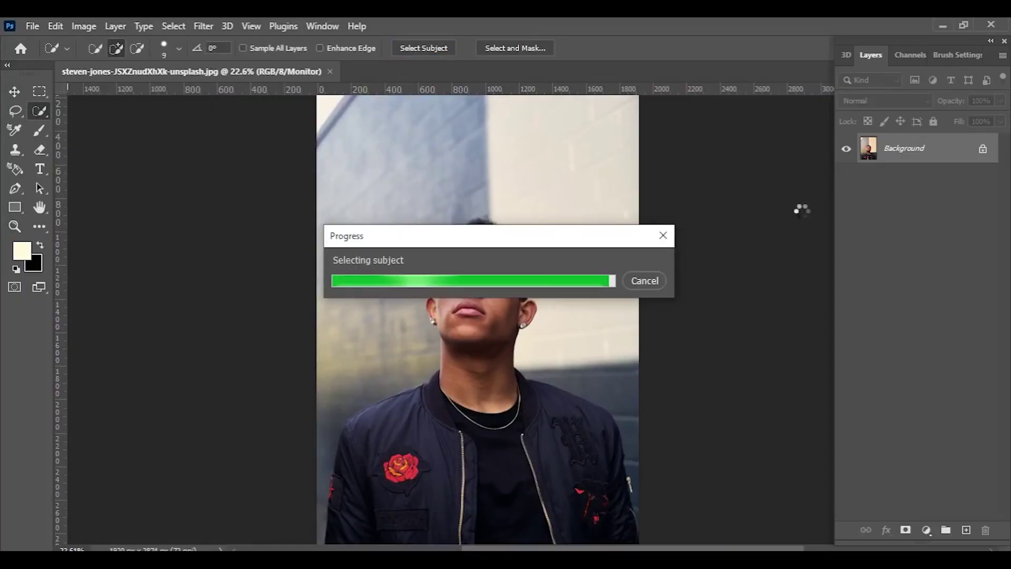
- Mask the man out and add a dark grey solid color fill layer behind him
click(905, 529)
click(914, 266)
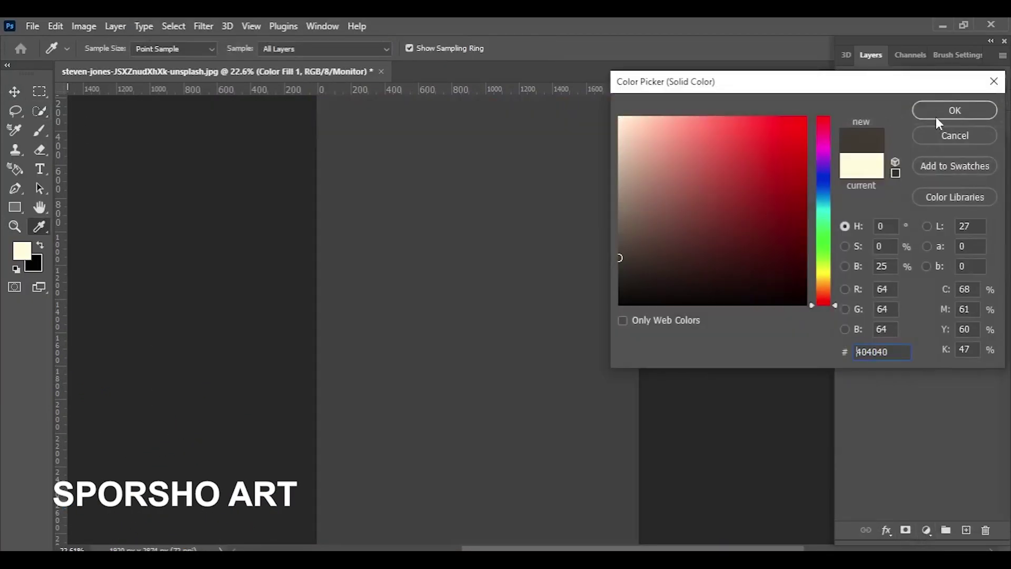
click(936, 117)
- Scale the portrait layer up slightly and start a new empty layer for the halo
key(ctrl+t)
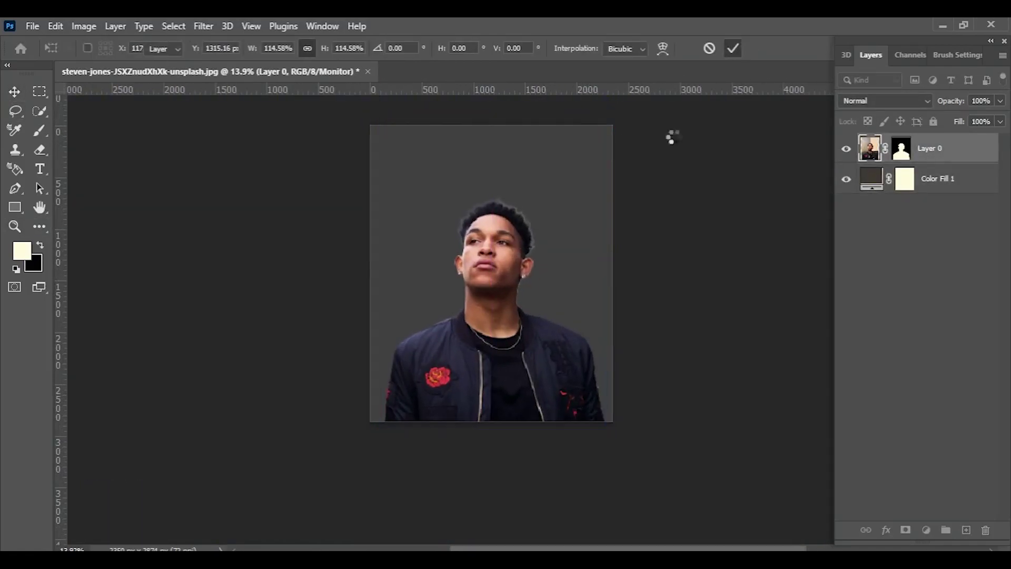
key(Return)
key(m)
key(ctrl+shift+n)
- Stroke an oval selection above the head with a 20 px light line
mouse_move(402, 181)
mouse_down()
mouse_move(549, 159)
mouse_move(546, 103)
mouse_up()
key(alt+e)
key(s)
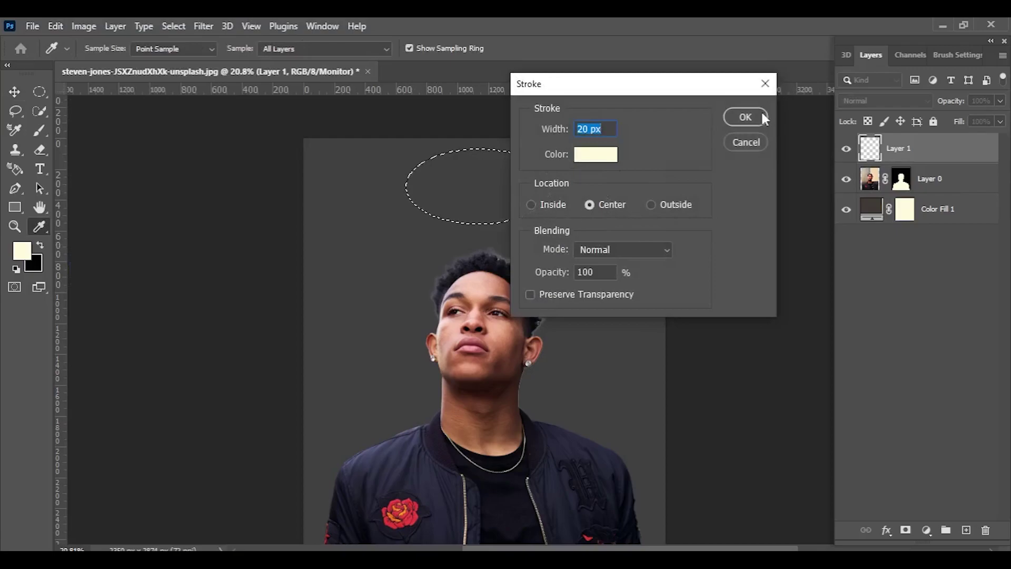
click(762, 116)
key(v)
- Reshape the stroked ring so it encircles the man's head
key(z)
click(595, 197)
key(ctrl+t)
drag(521, 275, 535, 293)
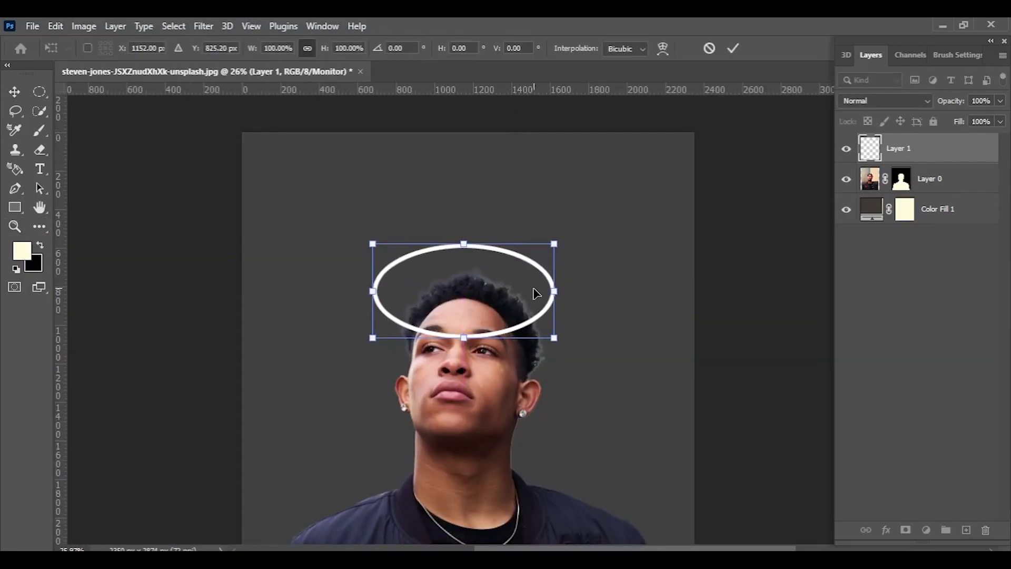
key(Return)
ctrl+click(901, 178)
- Discard a trial inverted mask and reposition and resize the halo over the head
click(903, 530)
key(ctrl+i)
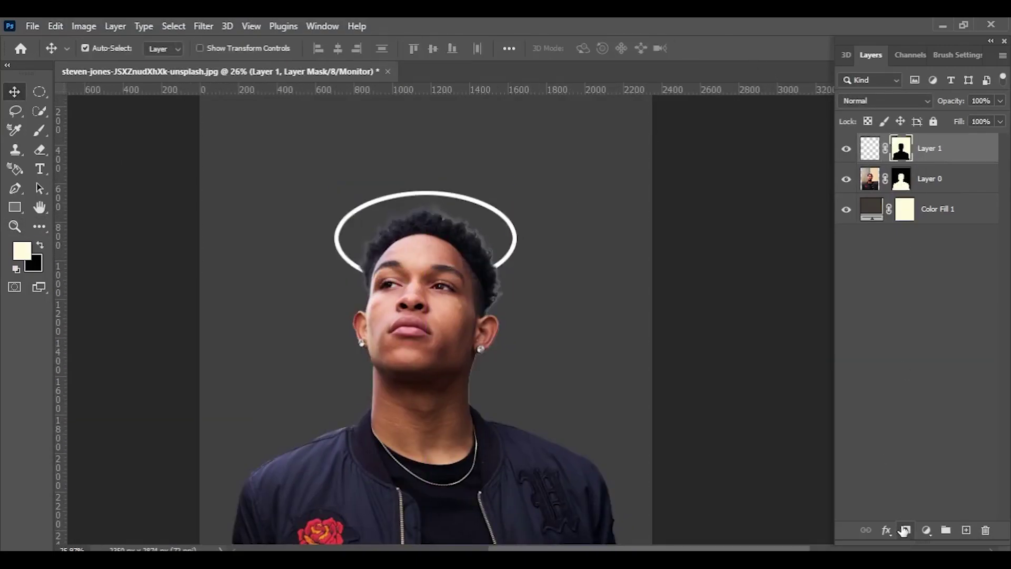
key(ctrl+z)
key(ctrl+z)
key(ctrl+t)
drag(450, 226, 427, 245)
key(Return)
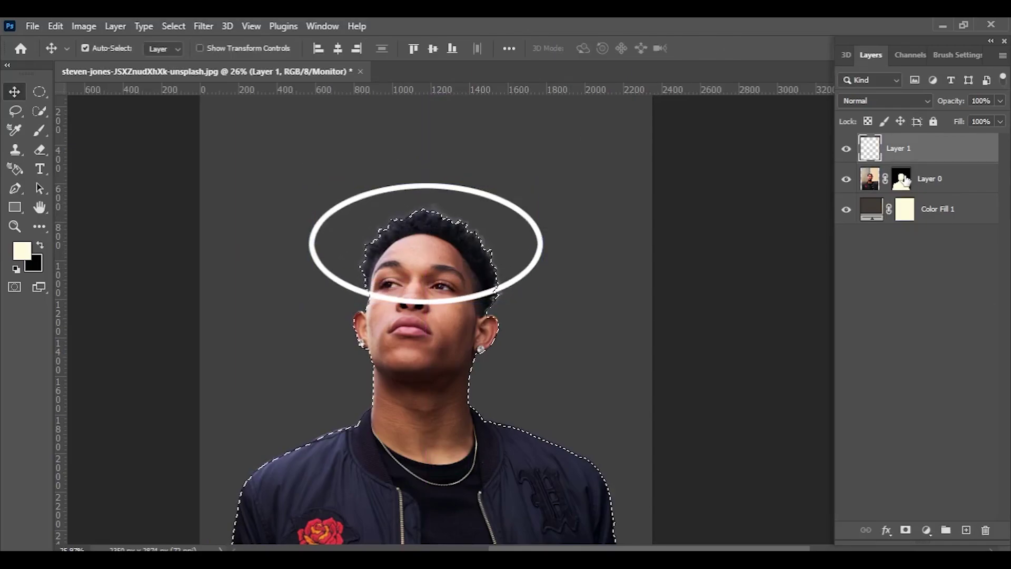
- Mask the halo so its back half is hidden behind the man's head
alt+click(906, 530)
click(537, 307)
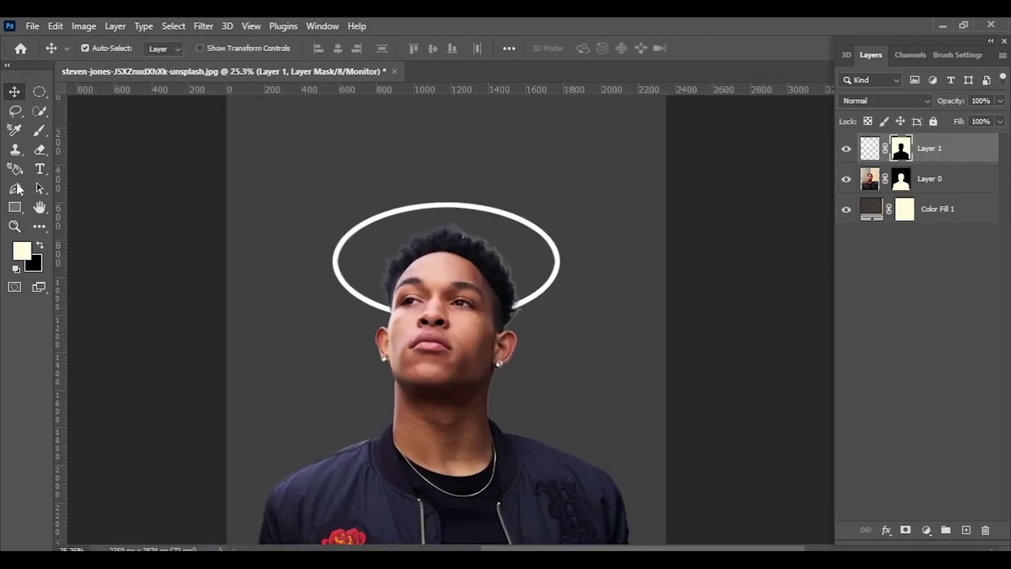
scroll(432, 295, down, 2)
click(942, 178)
- Add a Curves adjustment that lowers the highlights and lifts the blacks on the man
click(926, 530)
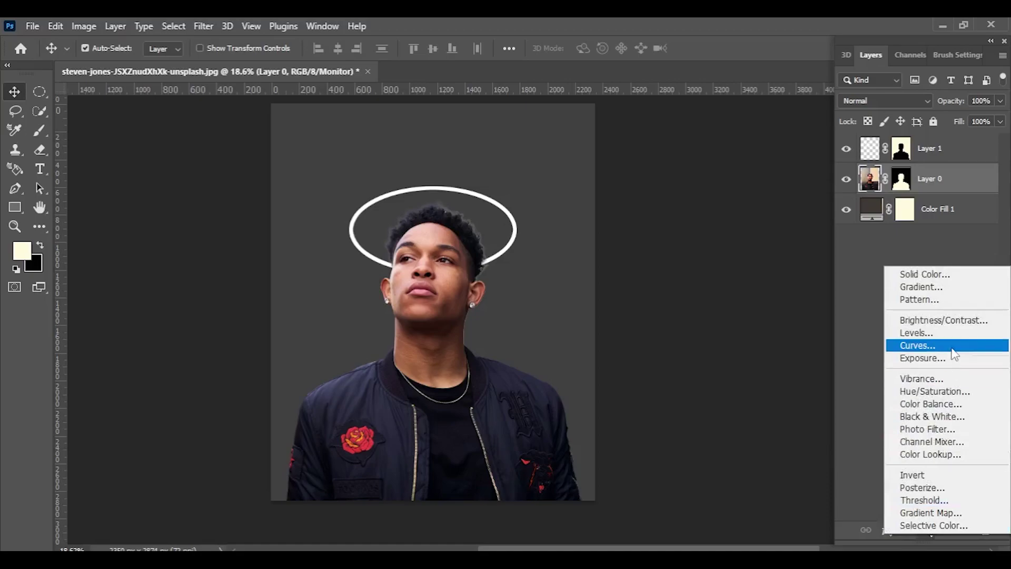
click(918, 345)
drag(535, 29, 659, 29)
drag(664, 123, 663, 182)
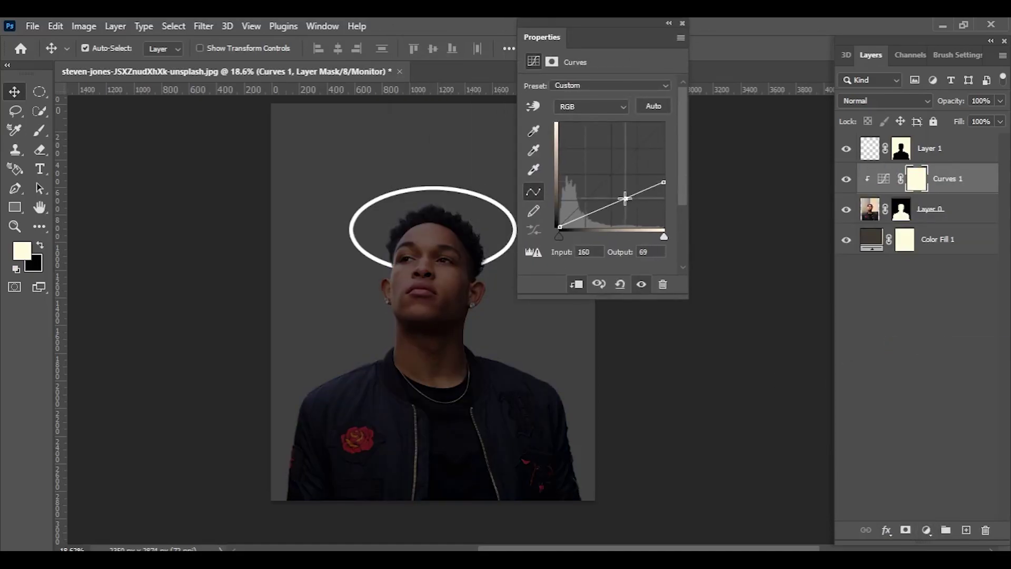
drag(555, 227, 559, 219)
drag(663, 182, 680, 188)
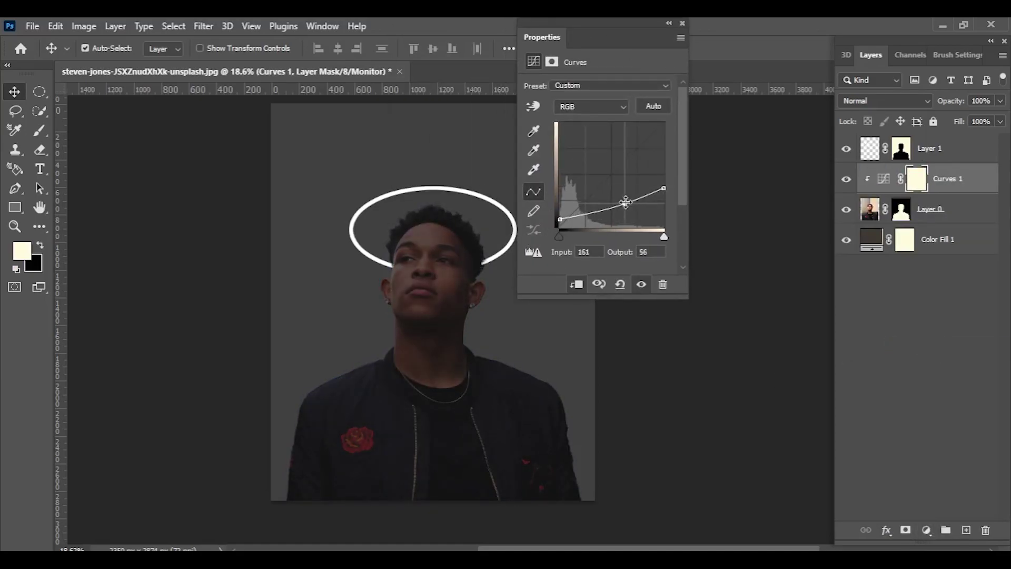
- Add a Hue/Saturation adjustment with Saturation -32 and Lightness +2
click(926, 530)
click(890, 384)
drag(596, 200, 598, 200)
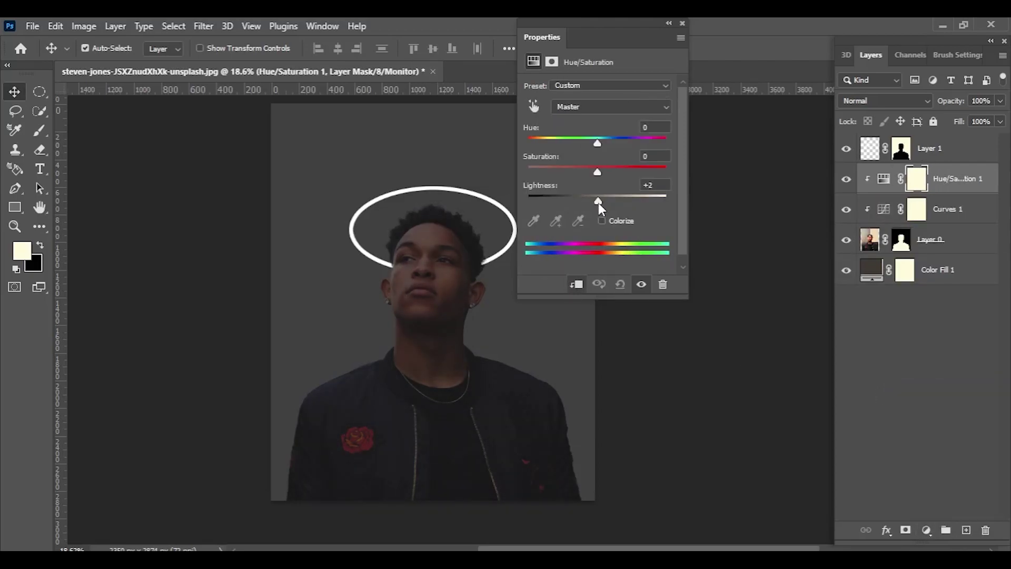
drag(598, 167, 578, 169)
click(629, 241)
- Change the backdrop fill colour to a darker #252525 grey
double_click(872, 270)
drag(638, 263, 618, 280)
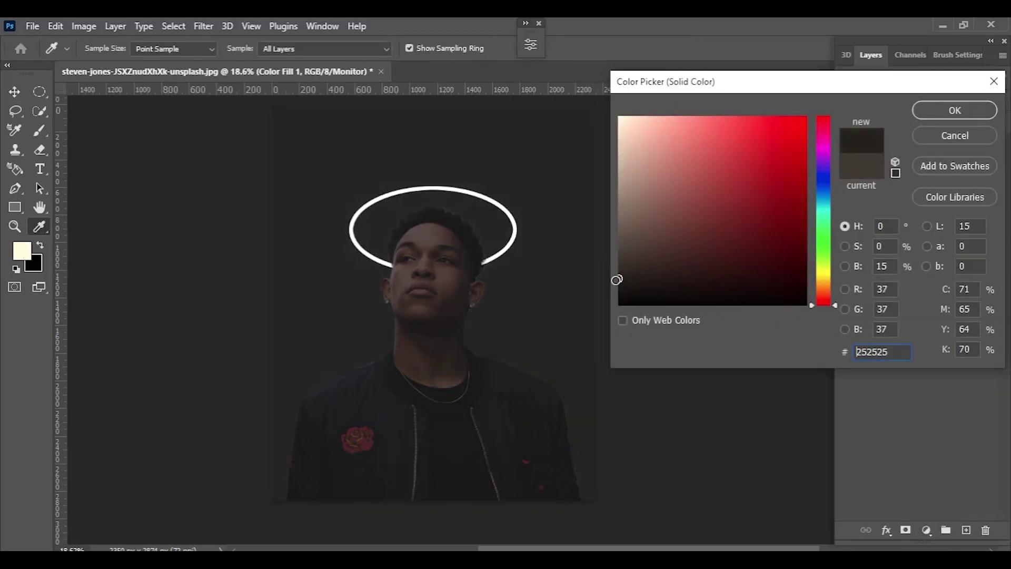
key(Return)
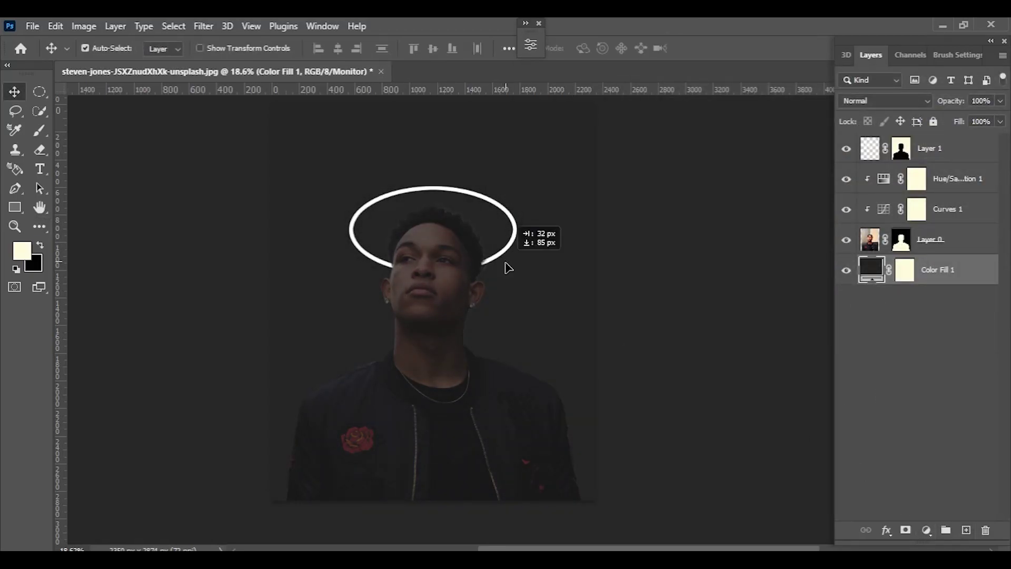
- Move the halo above the head and widen it
drag(507, 267, 524, 248)
drag(578, 229, 582, 262)
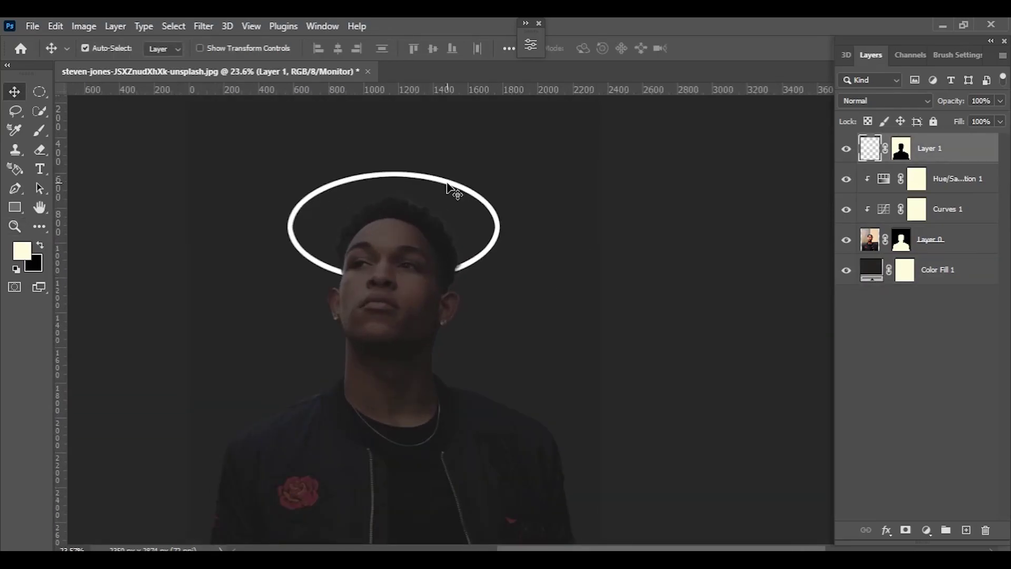
key(ctrl+t)
drag(393, 170, 379, 174)
- Commit the widened halo and add a new glow layer with a vivid pink colour
key(Return)
key(z)
click(546, 330)
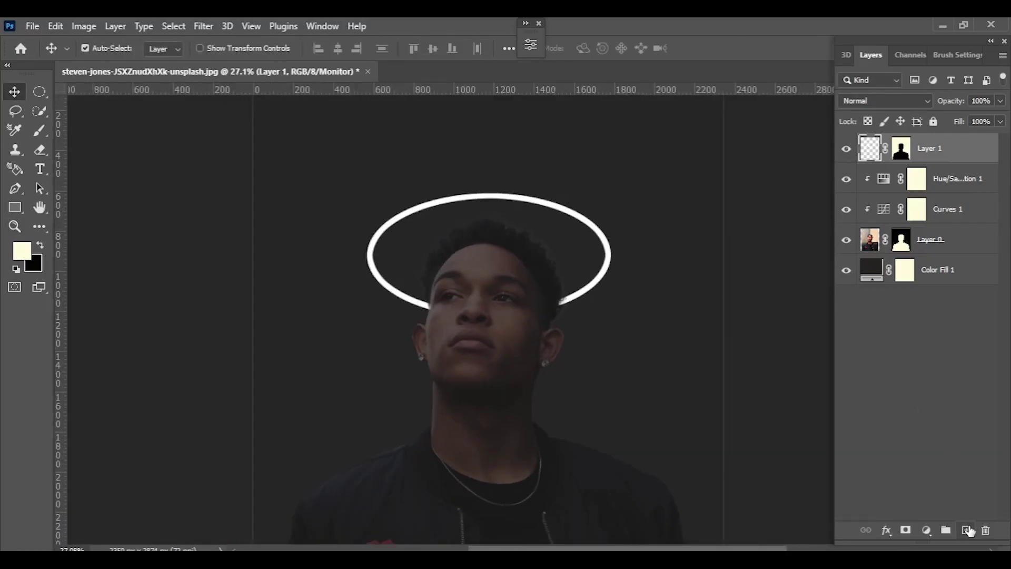
click(970, 530)
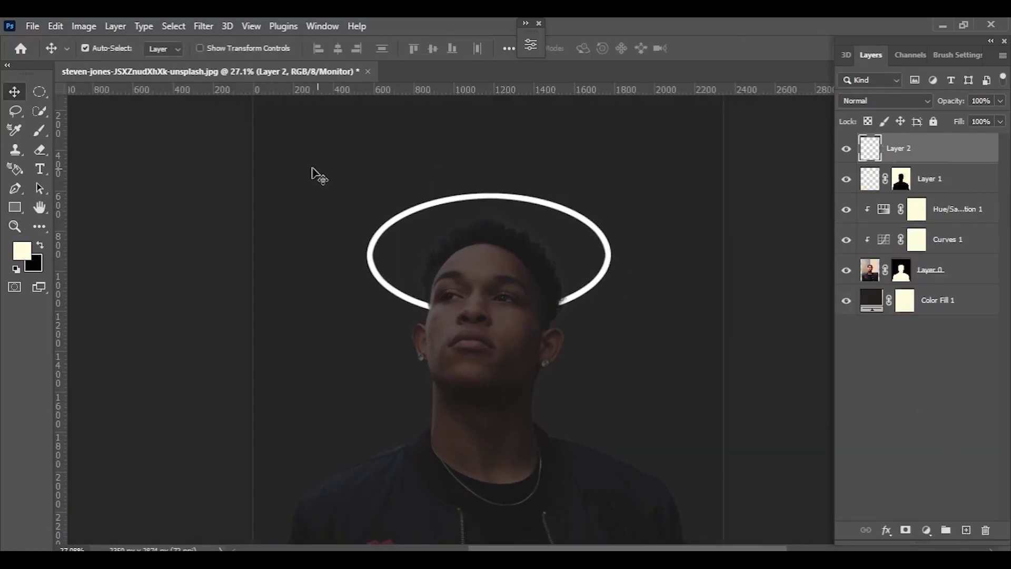
click(21, 251)
drag(787, 126, 788, 101)
click(924, 115)
- Set the glow layer to Linear Dodge (Add) and brush a broad pink glow around the halo
key(b)
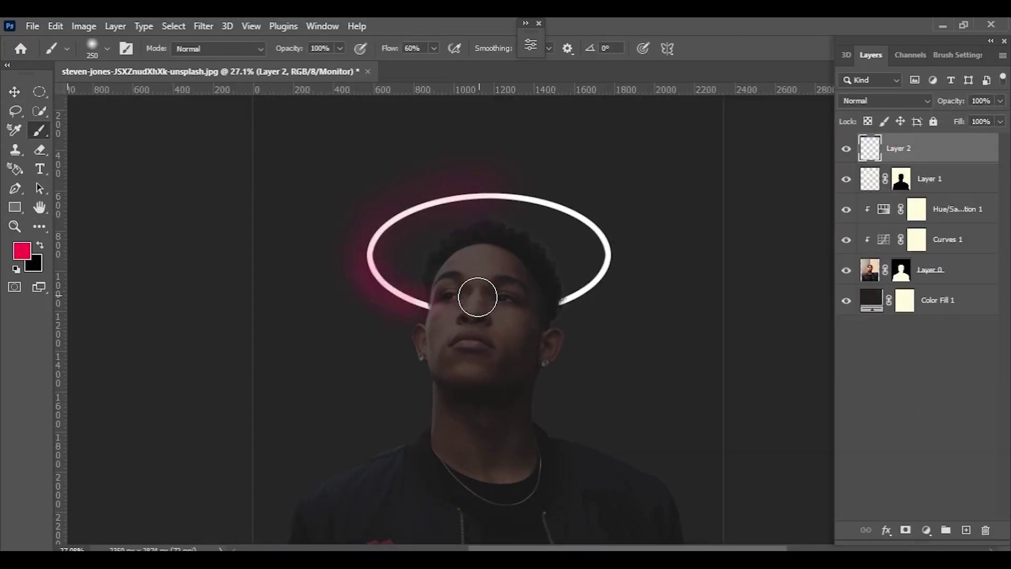
click(886, 100)
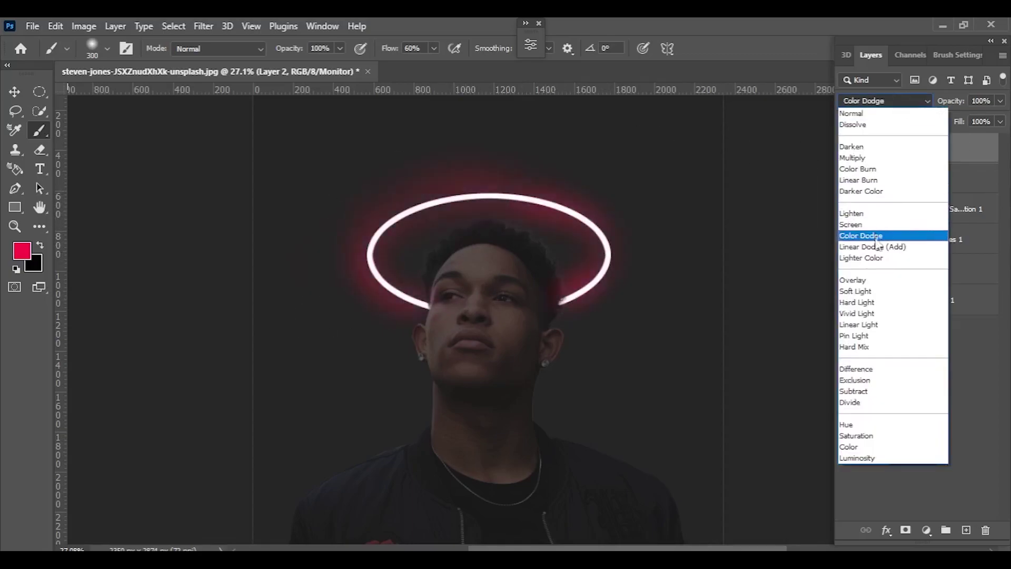
click(868, 244)
key(bracketright)
key(bracketright)
key(bracketright)
click(429, 181)
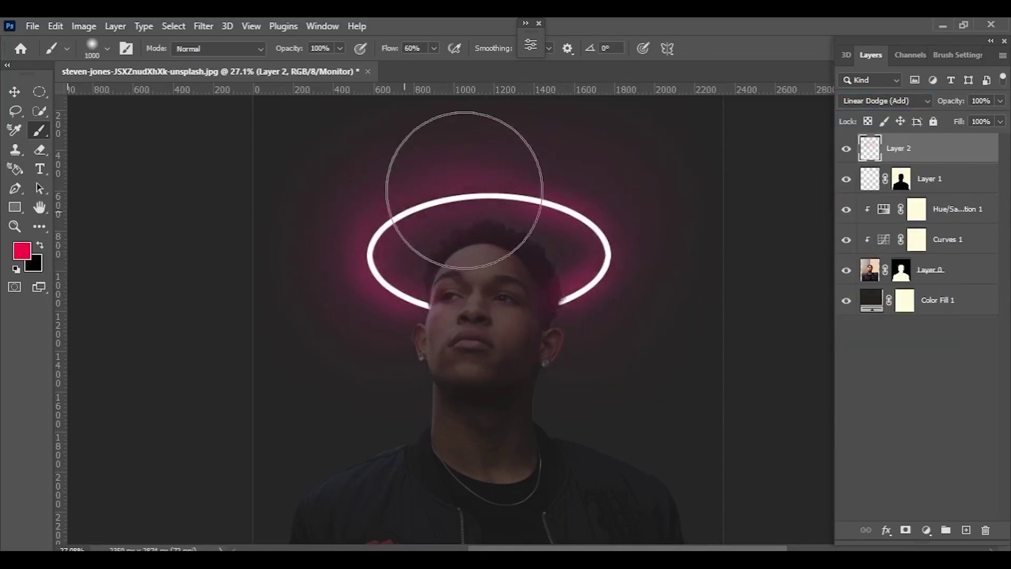
scroll(600, 237, down, 2)
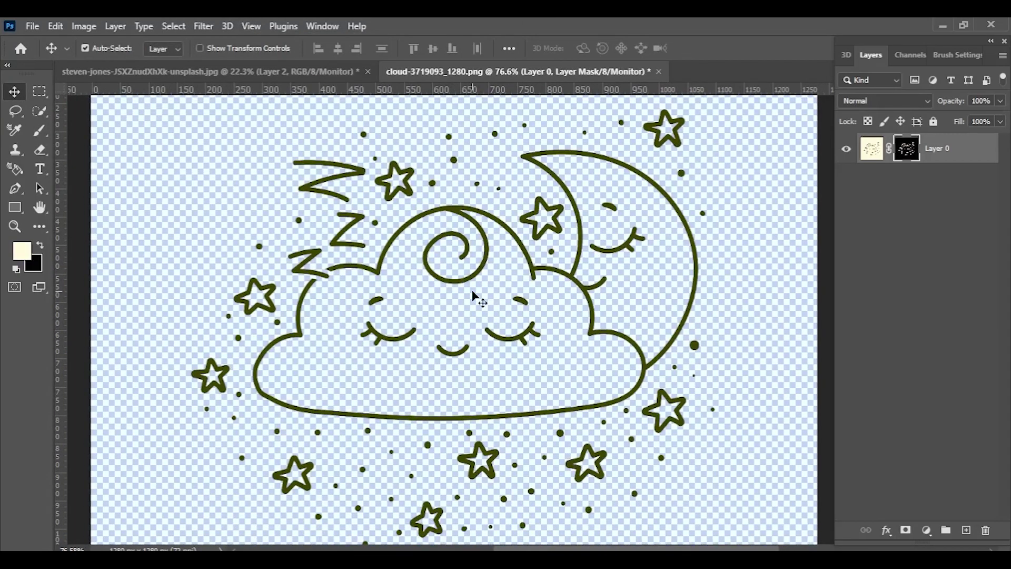
- Remove the cloud drawing's mask and bring a lassoed star into the portrait
right_click(906, 148)
click(876, 195)
key(l)
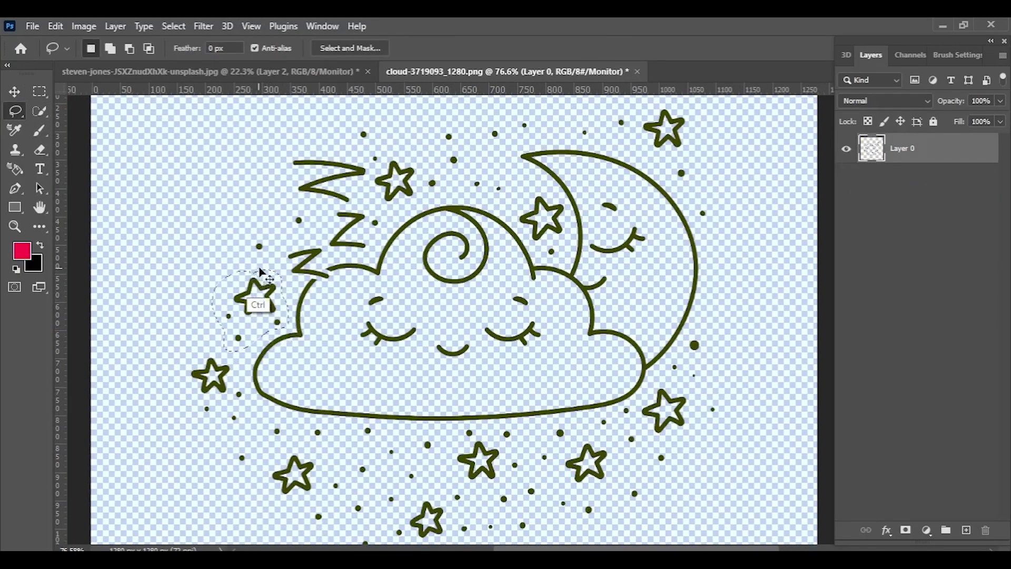
drag(259, 271, 487, 316)
key(z)
click(470, 173)
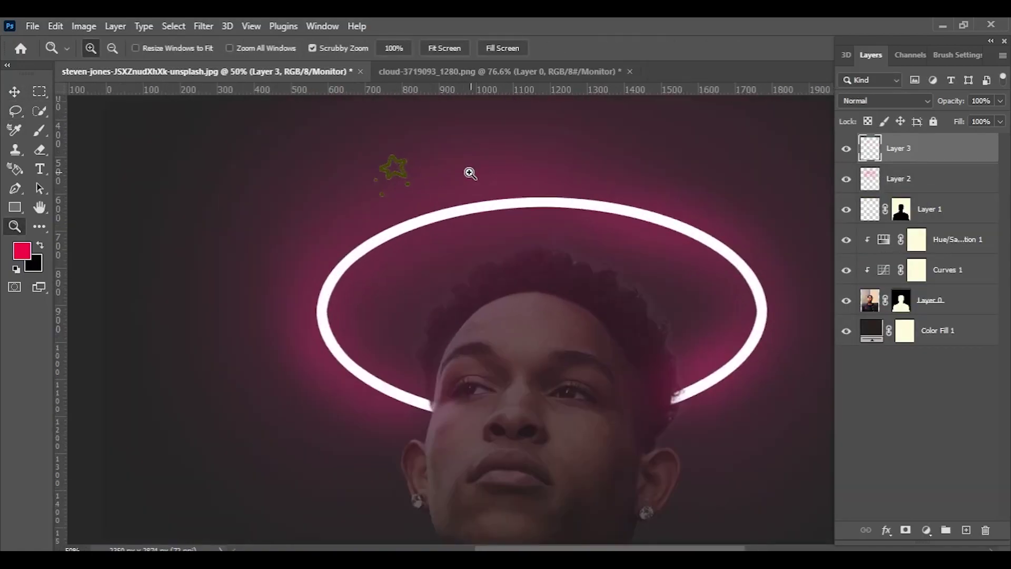
- Whiten the pasted star with Hue/Saturation Lightness +100
key(ctrl)
key(ctrl+u)
key(Return)
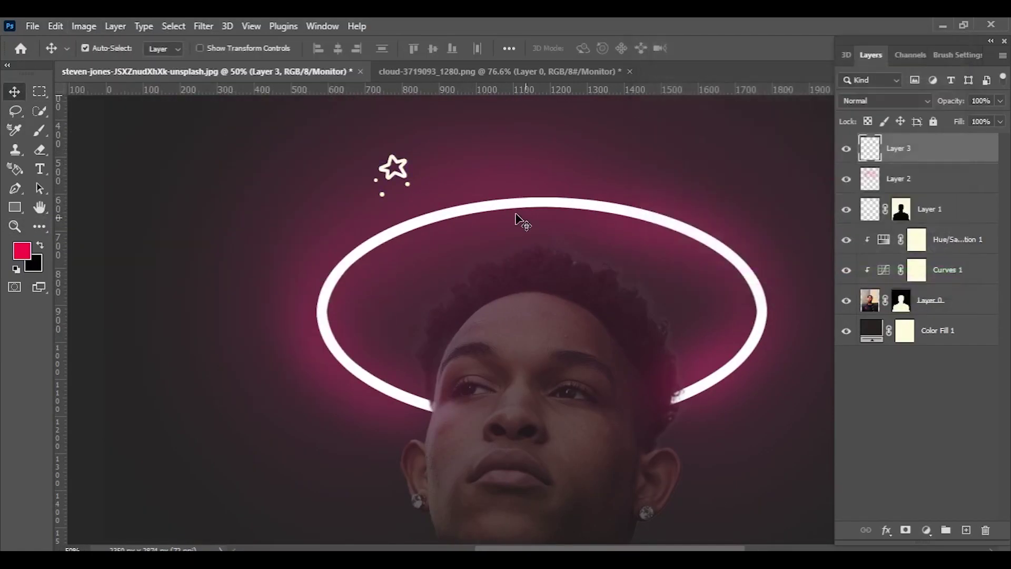
key(ctrl+0)
- Copy the lower dots from the cloud drawing, whiten them and place them beside the star
click(515, 73)
drag(519, 131, 581, 42)
key(l)
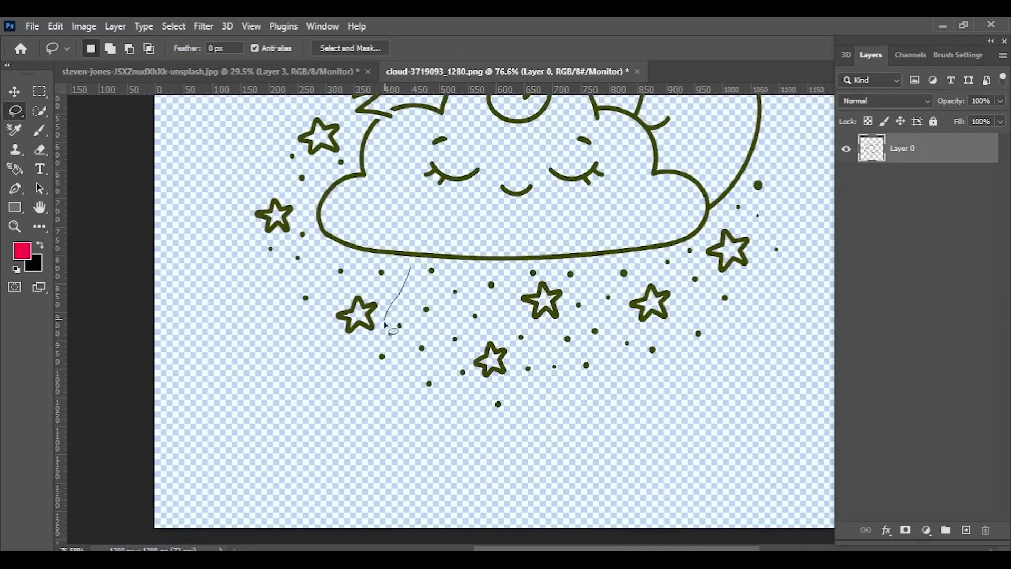
key(ctrl+c)
key(ctrl+Tab)
key(ctrl+v)
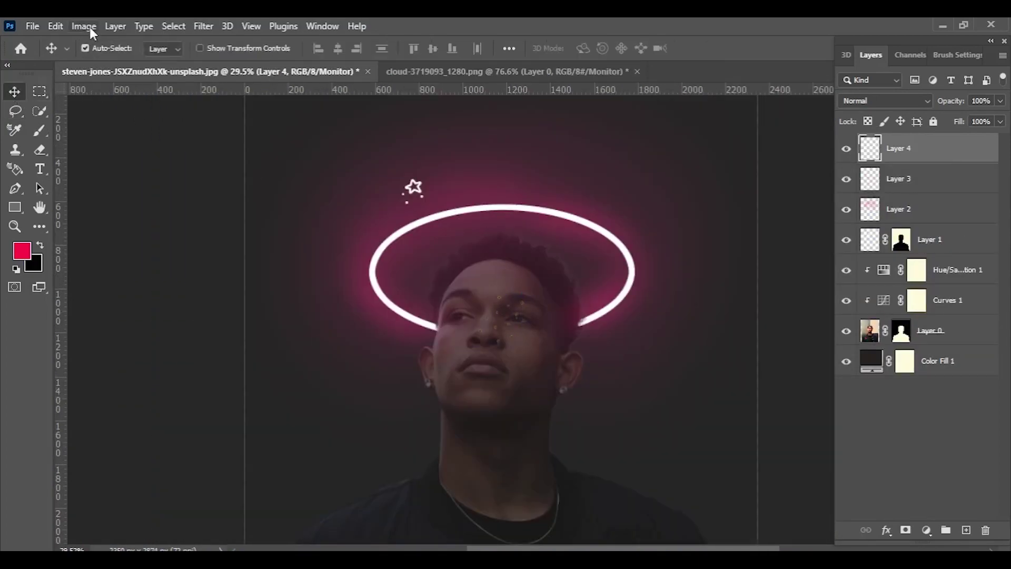
key(ctrl+u)
key(Return)
drag(507, 316, 464, 213)
- Zoom in and remove stray dots around the star
key(z)
click(516, 208)
key(ctrl+z)
key(ctrl+z)
key(ctrl+z)
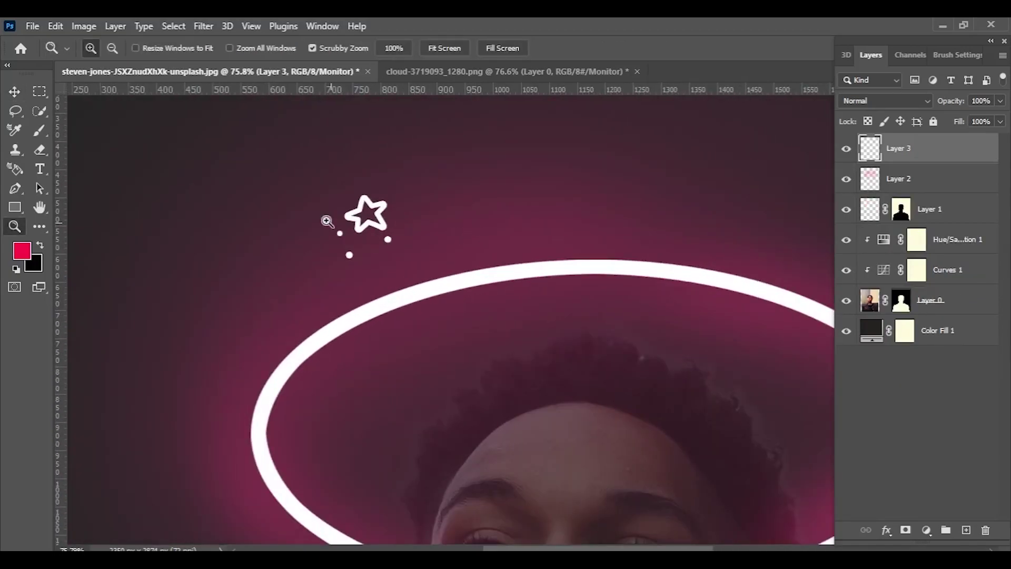
click(16, 111)
scroll(346, 251, up, 2)
drag(334, 275, 333, 220)
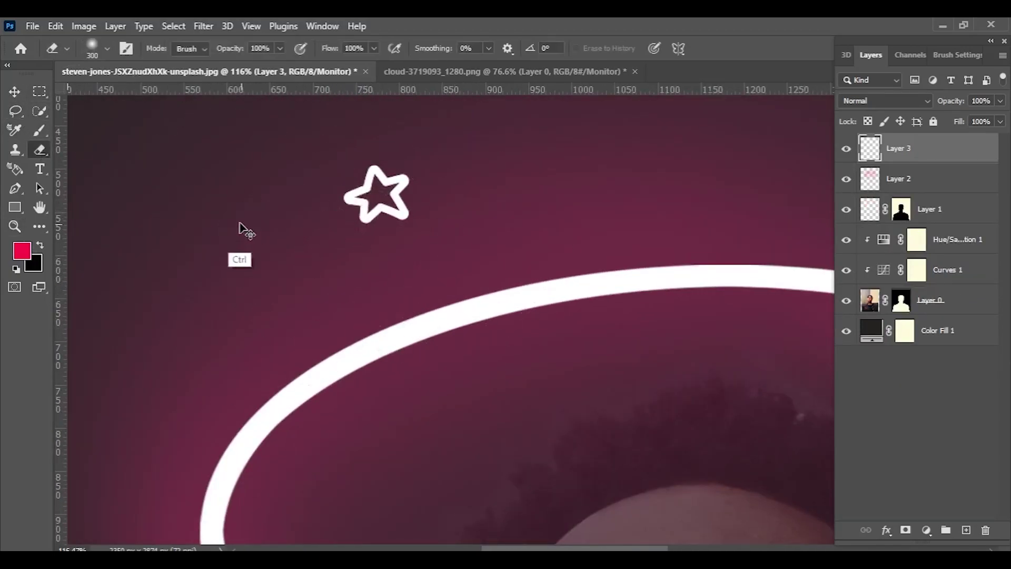
click(503, 71)
- Bring another star from the cloud drawing beside the halo's right edge and whiten it
key(l)
scroll(527, 387, down, 2)
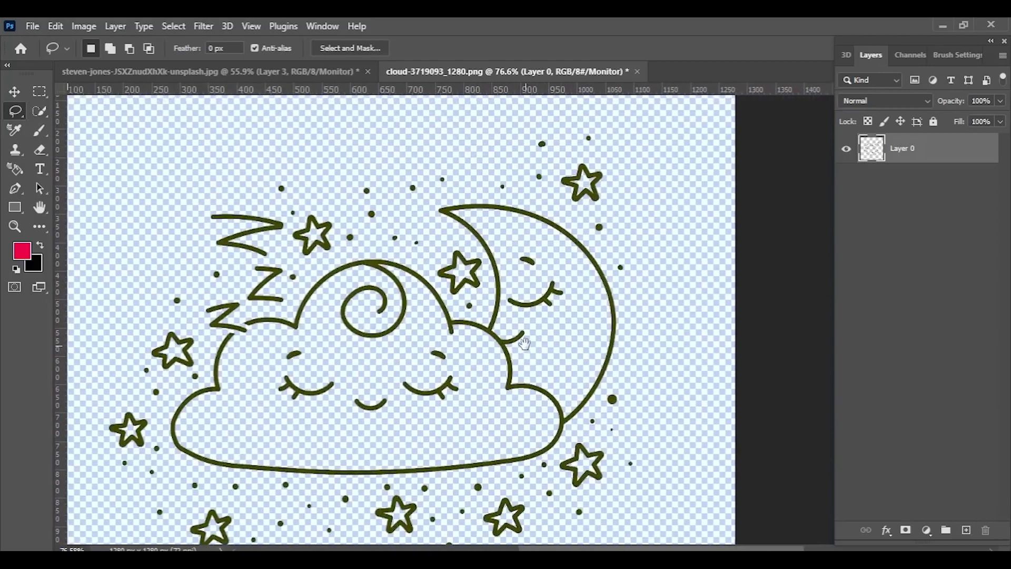
drag(527, 387, 569, 326)
key(ctrl+Tab)
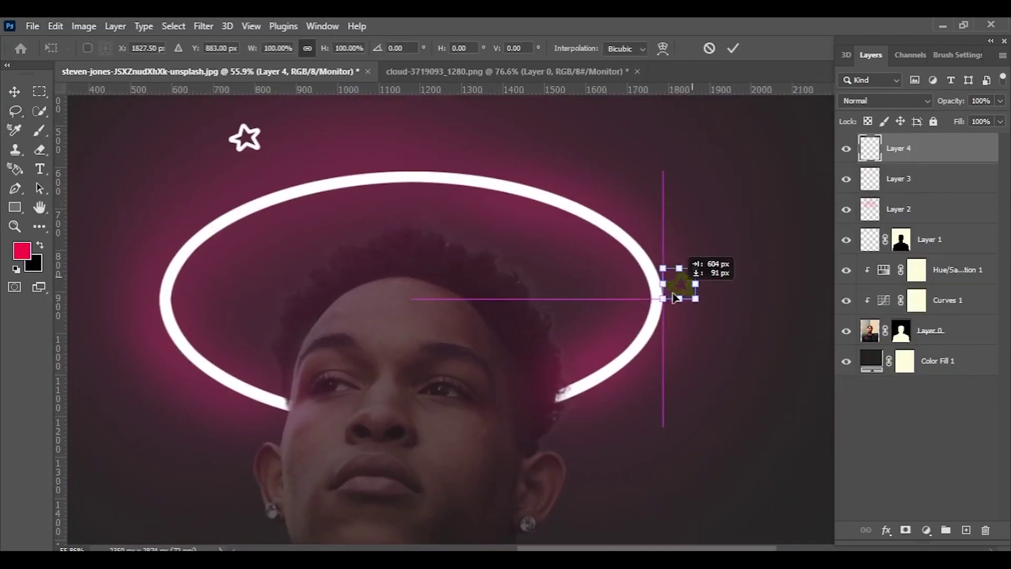
key(Return)
click(84, 26)
click(264, 125)
drag(768, 223, 839, 219)
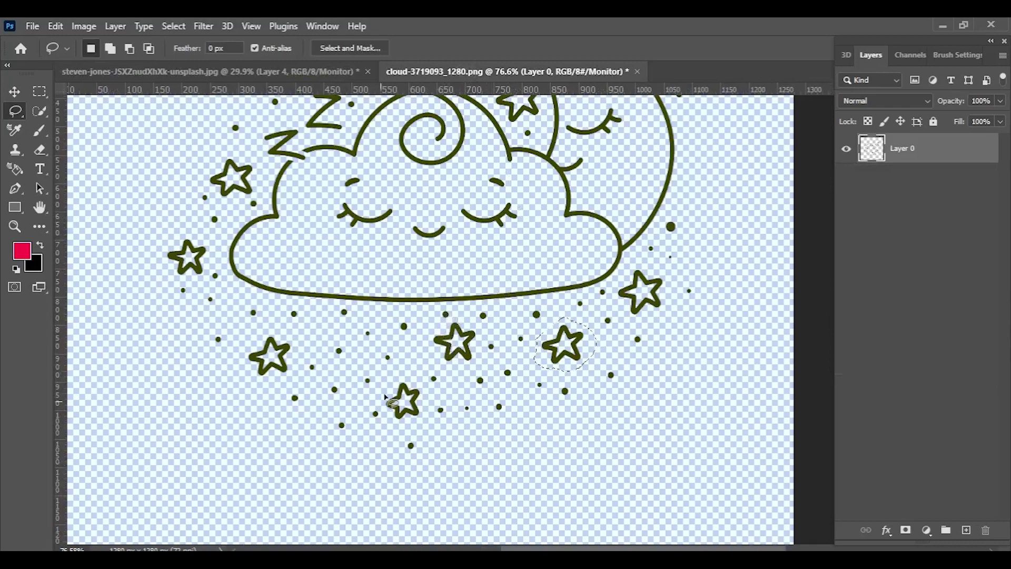
- Lasso one more star and place it near the halo's lower left
scroll(466, 320, up, 3)
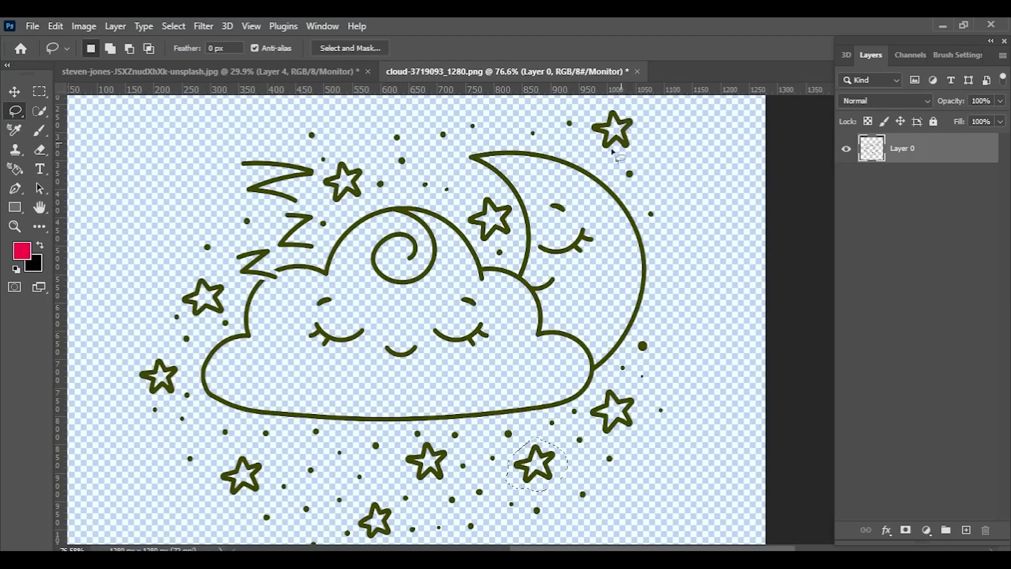
scroll(482, 337, down, 3)
drag(483, 337, 449, 362)
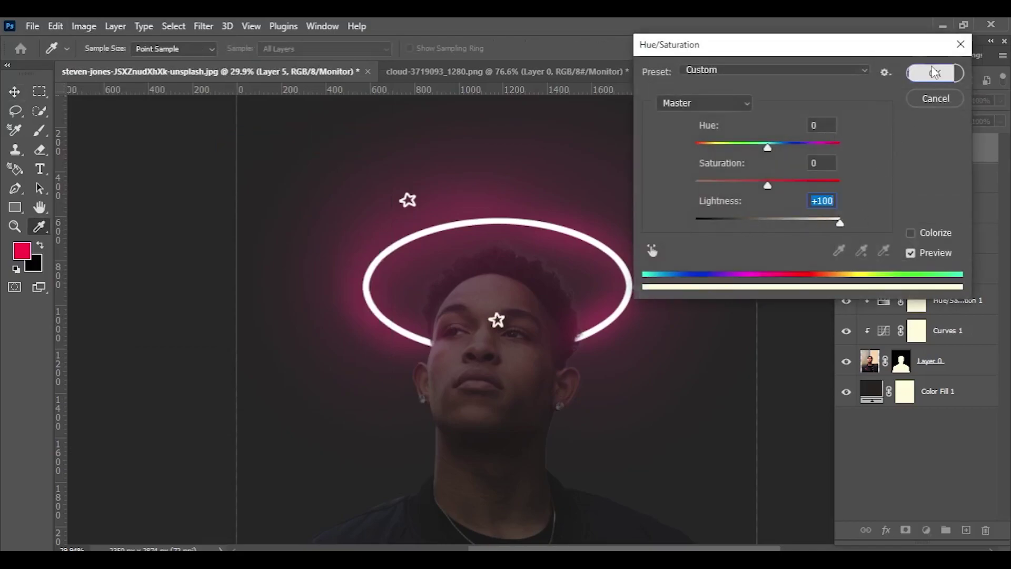
mouse_move(498, 321)
mouse_down()
mouse_move(390, 345)
mouse_move(576, 182)
mouse_move(575, 190)
mouse_up()
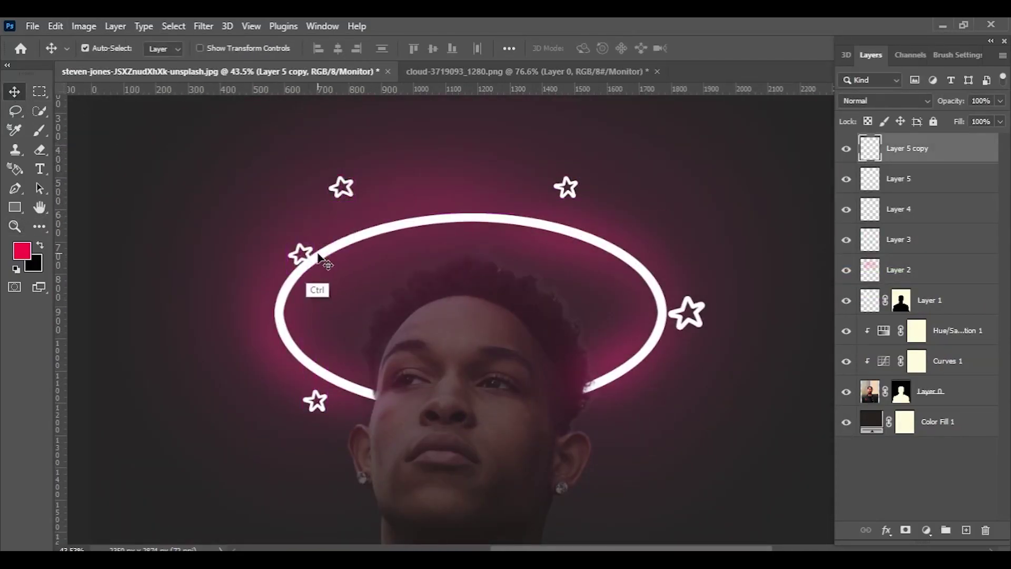
- Duplicate the star beside the halo's left edge and transform the copy above the halo
drag(319, 256, 297, 259)
click(566, 187)
key(ctrl+t)
right_click(561, 179)
key(Escape)
key(Escape)
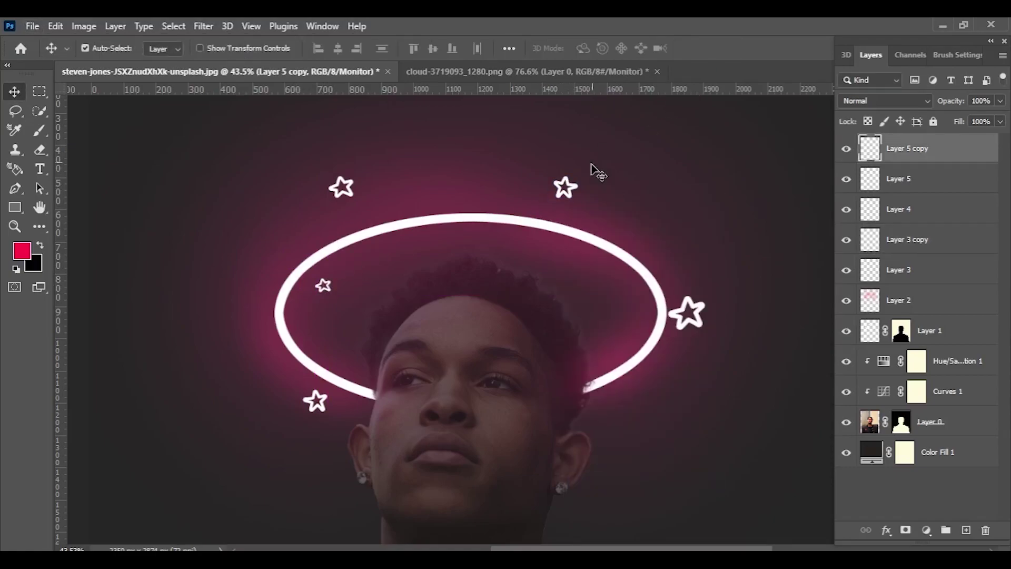
- Transform the large right star and copy a star to the top centre above the halo
click(664, 279)
key(ctrl+t)
right_click(674, 287)
click(705, 538)
drag(566, 187, 464, 181)
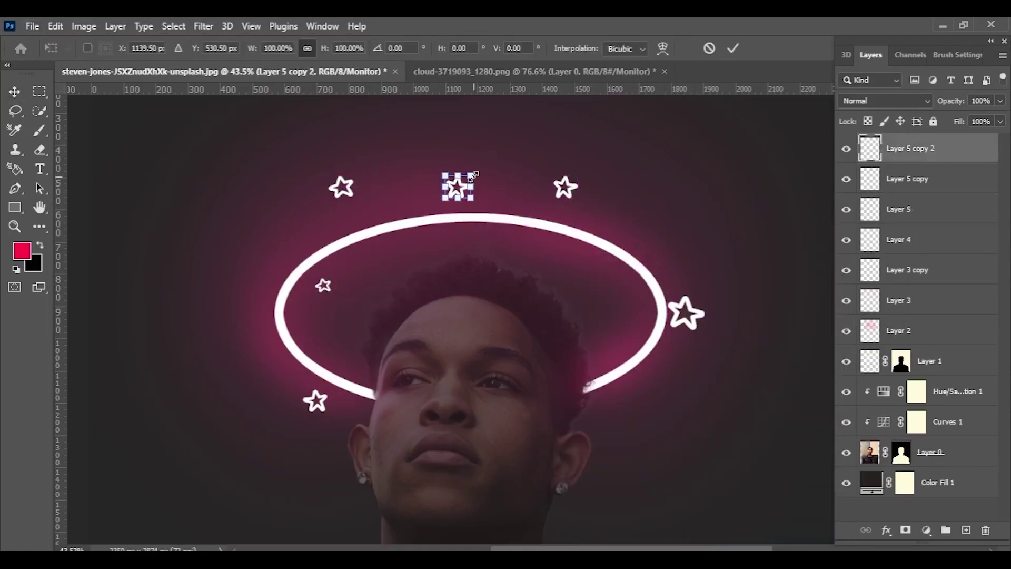
key(z)
- Add smaller copies of the right star near the face and select the star layers
key(v)
click(653, 232)
drag(658, 237, 557, 345)
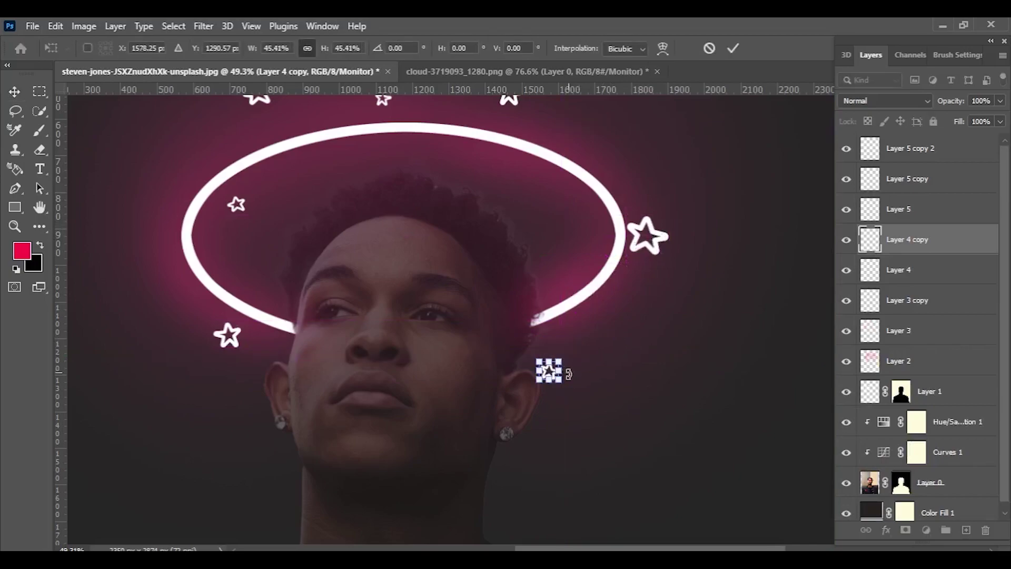
scroll(579, 316, down, 3)
scroll(611, 210, up, 2)
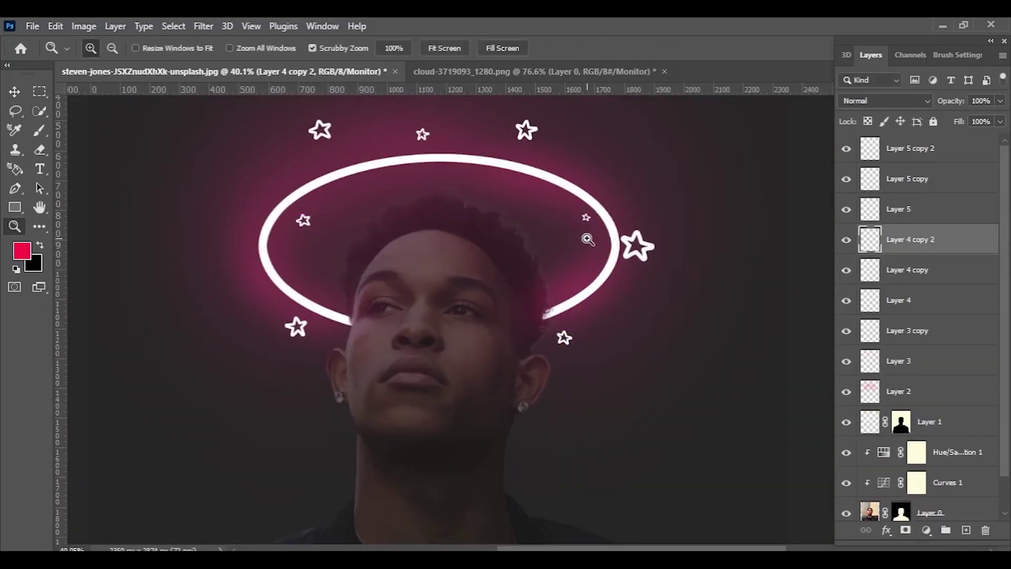
scroll(613, 237, down, 2)
click(906, 330)
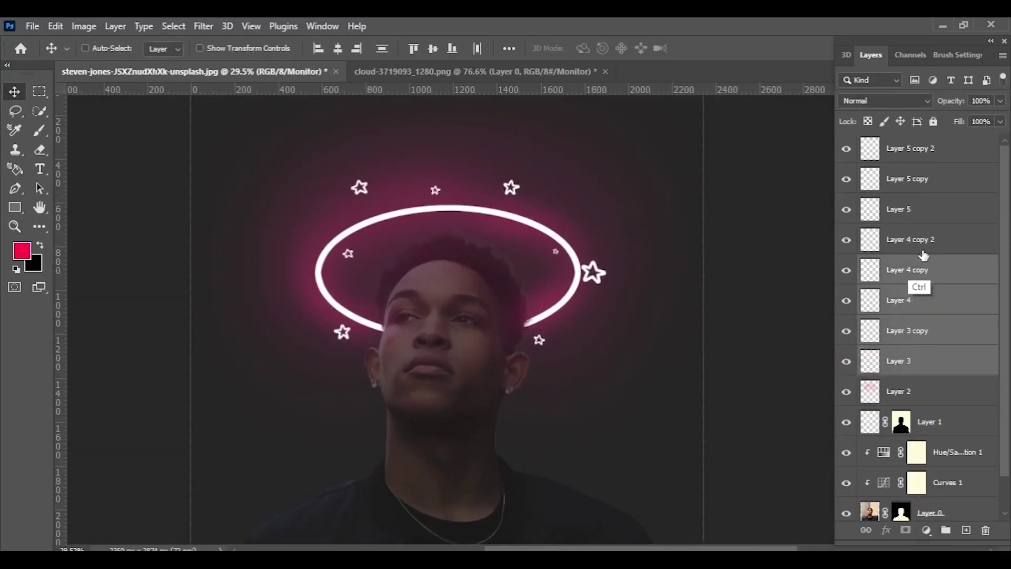
- Merge all star layers into one and set it to Linear Dodge (Add)
shift+click(905, 178)
key(ctrl+e)
click(886, 100)
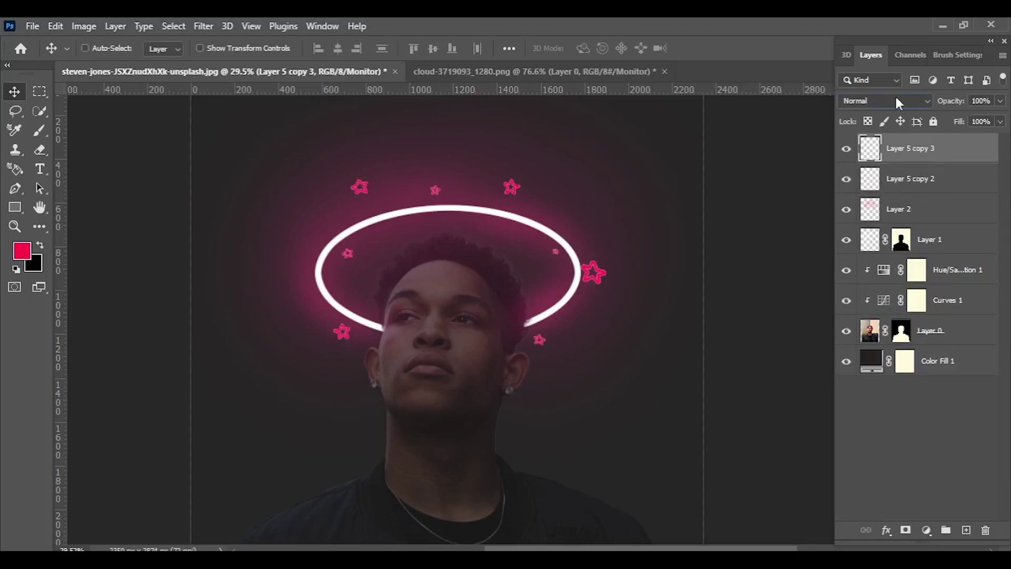
click(885, 232)
- Soften the stars with a 12 px Field Blur and shift their hue by +7
click(203, 26)
click(416, 228)
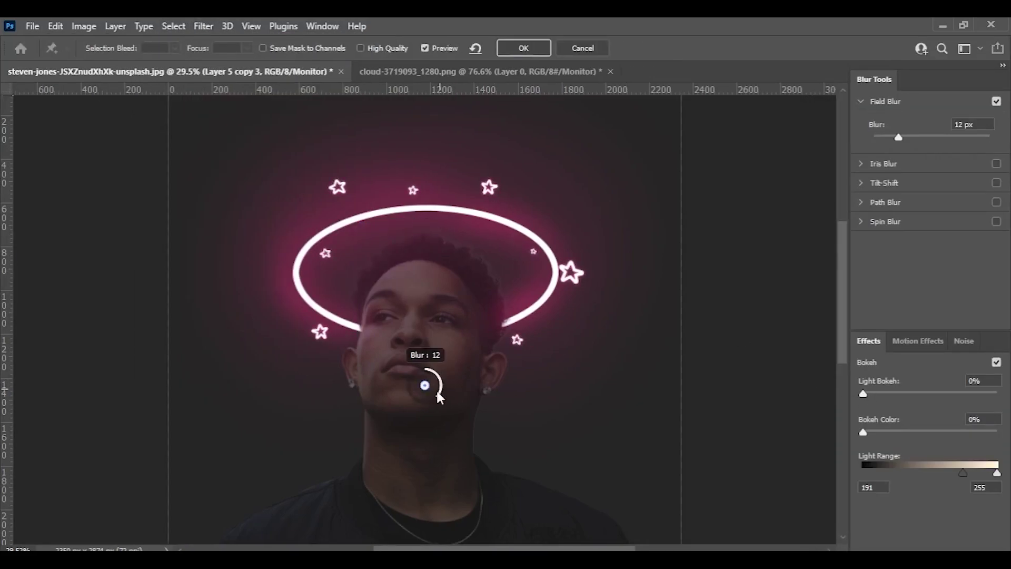
click(531, 51)
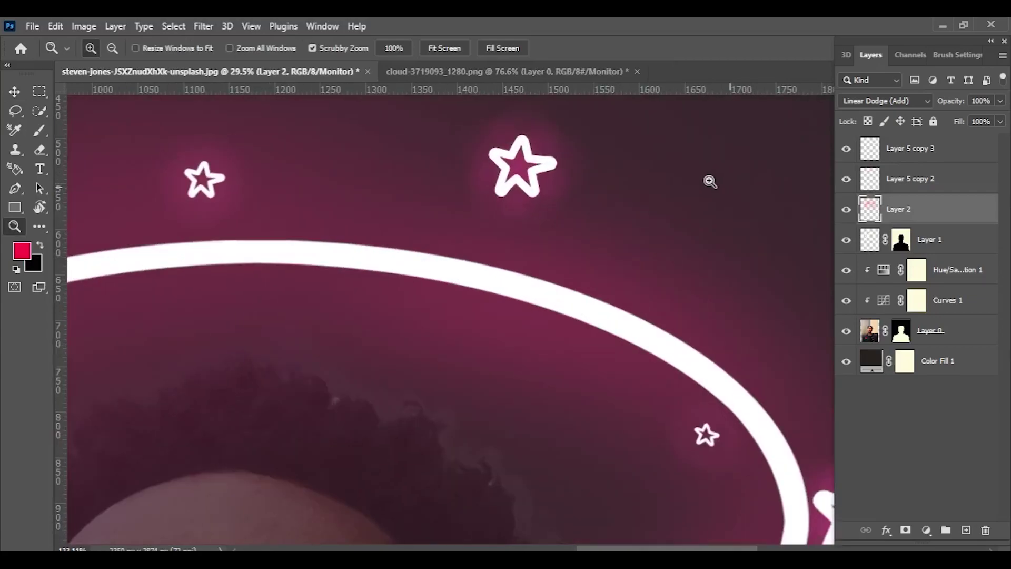
click(84, 26)
drag(767, 148, 784, 149)
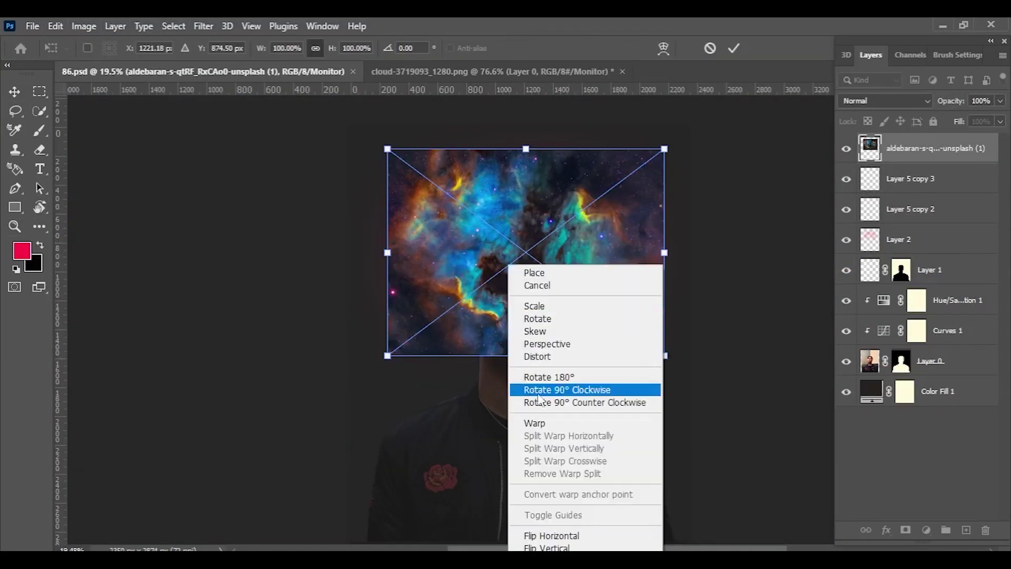
- Rotate the nebula 90° clockwise and place it behind the subject in Normal blend mode
click(594, 404)
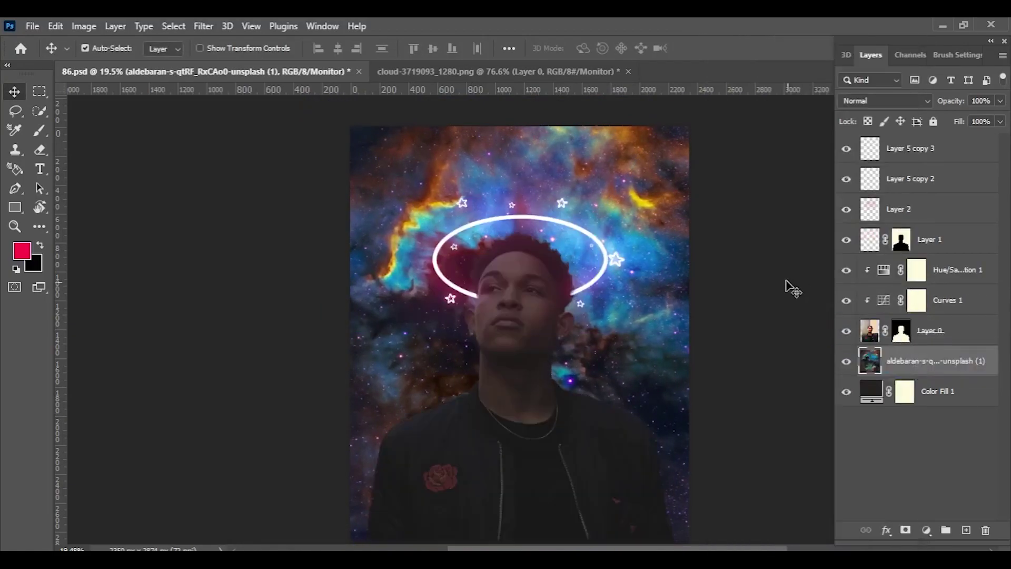
click(884, 101)
click(851, 113)
- Make the nebula monochrome with Channel Mixer and smooth it with a Median filter
click(84, 26)
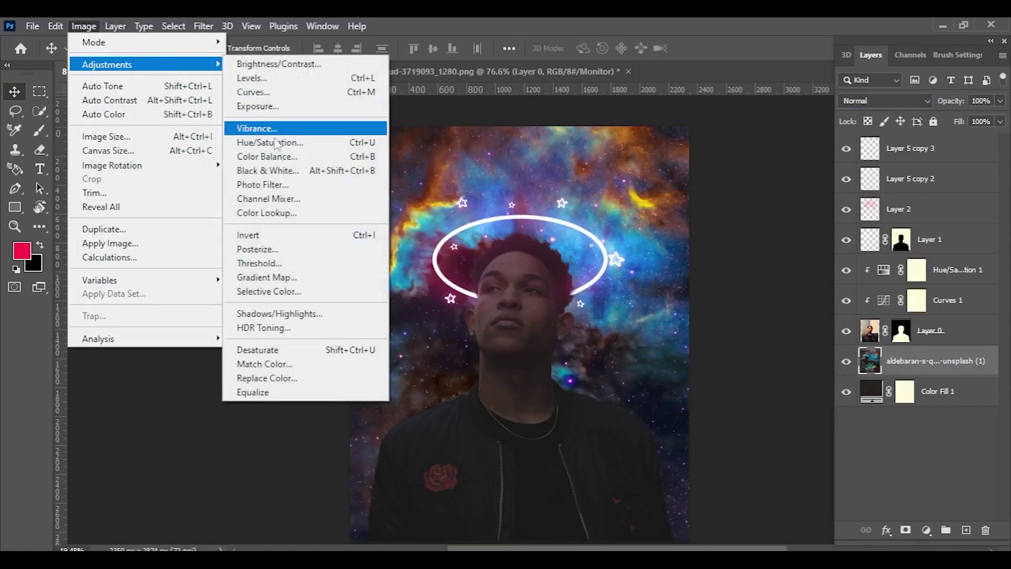
click(271, 195)
click(651, 316)
drag(747, 288, 751, 291)
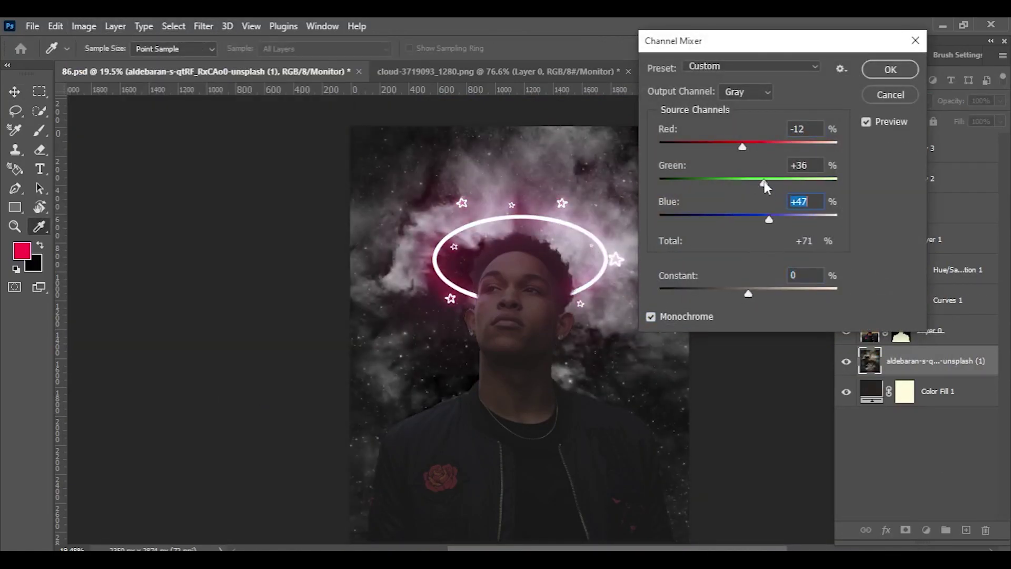
click(889, 70)
click(203, 25)
click(174, 301)
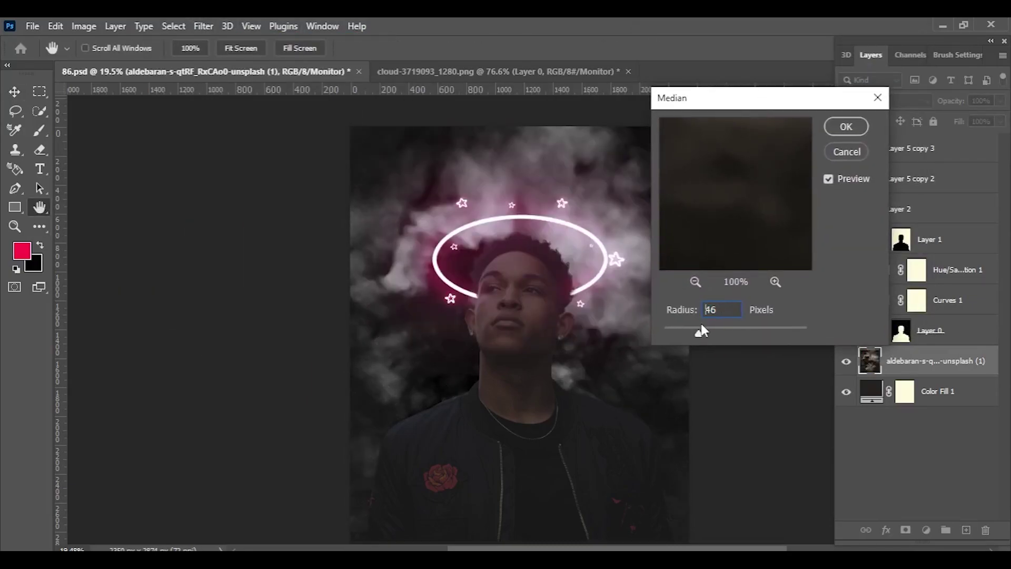
click(844, 128)
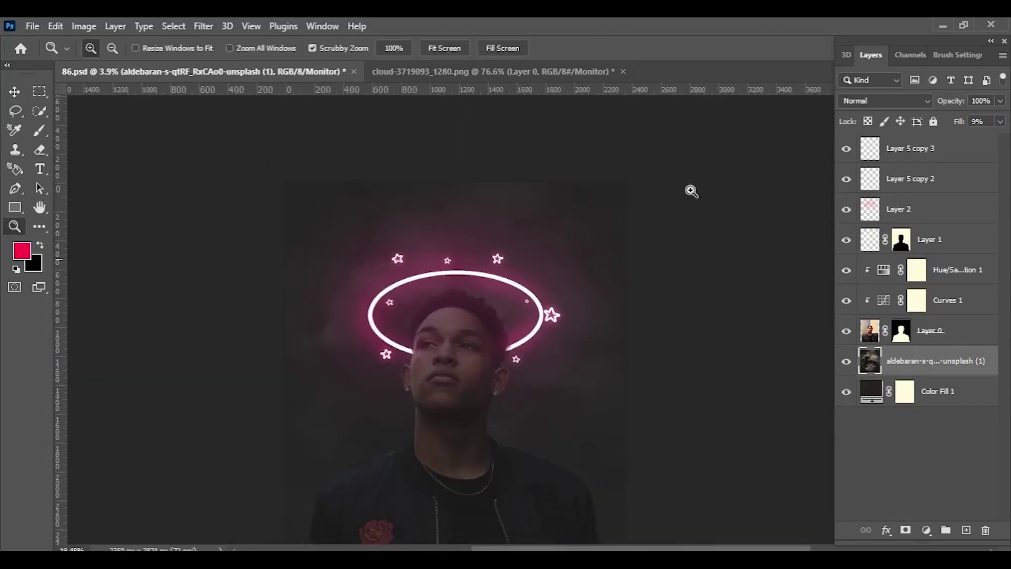
- Flip the nebula vertically and lower its fill to 4%
click(614, 24)
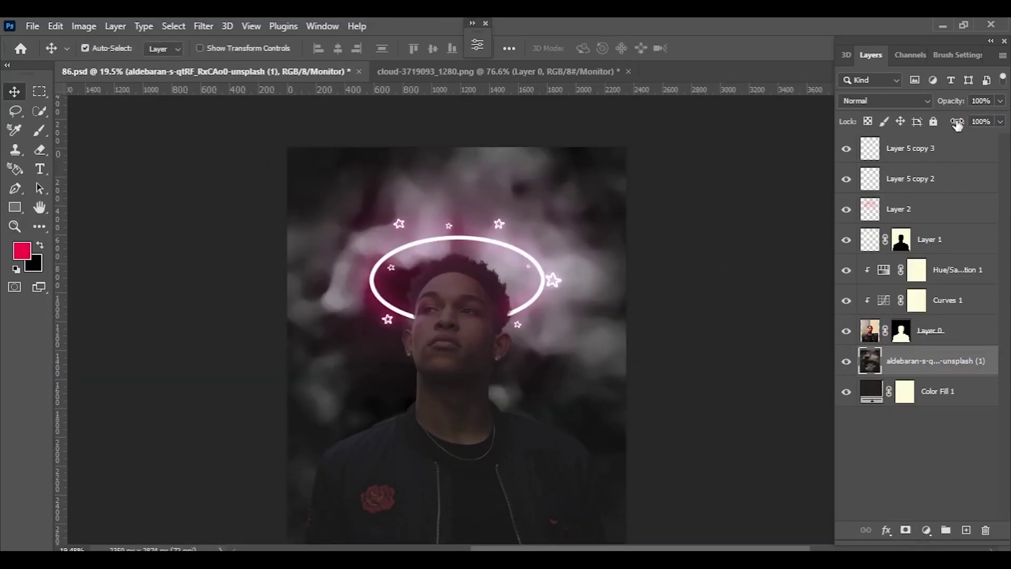
drag(958, 125, 932, 124)
double_click(871, 391)
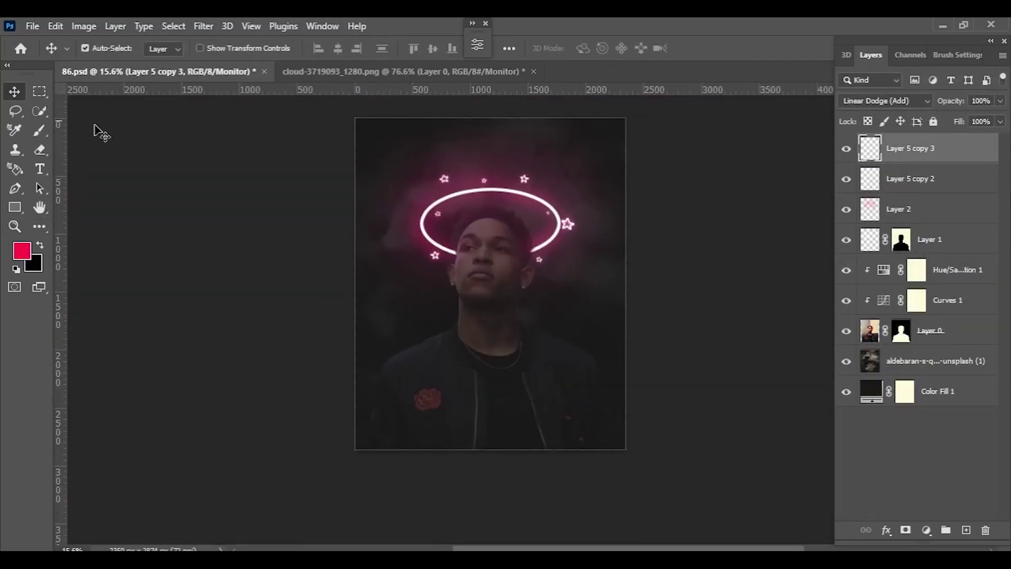
click(927, 361)
key(ctrl+t)
right_click(612, 243)
click(647, 544)
click(733, 48)
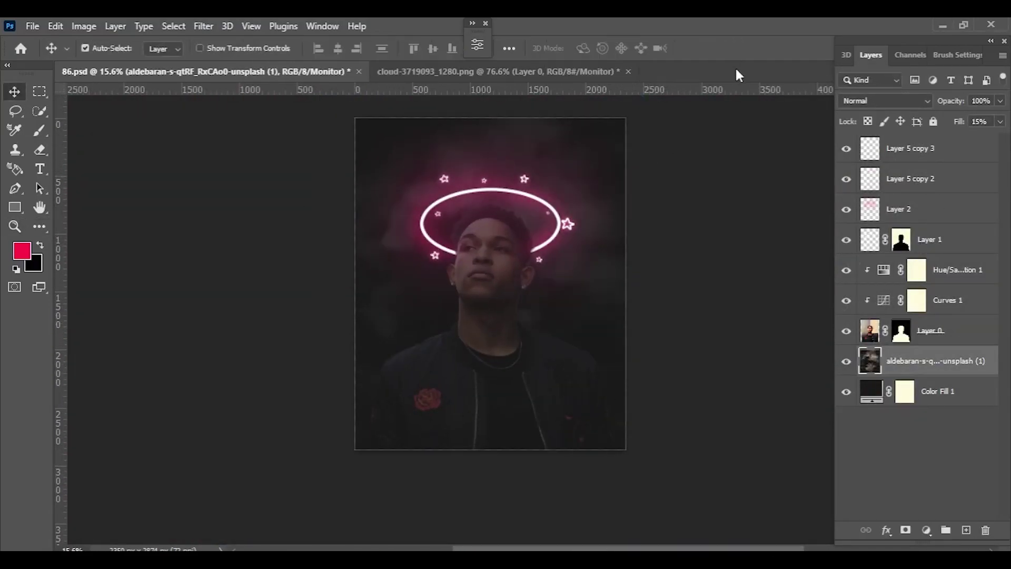
drag(959, 121, 934, 122)
drag(616, 219, 658, 251)
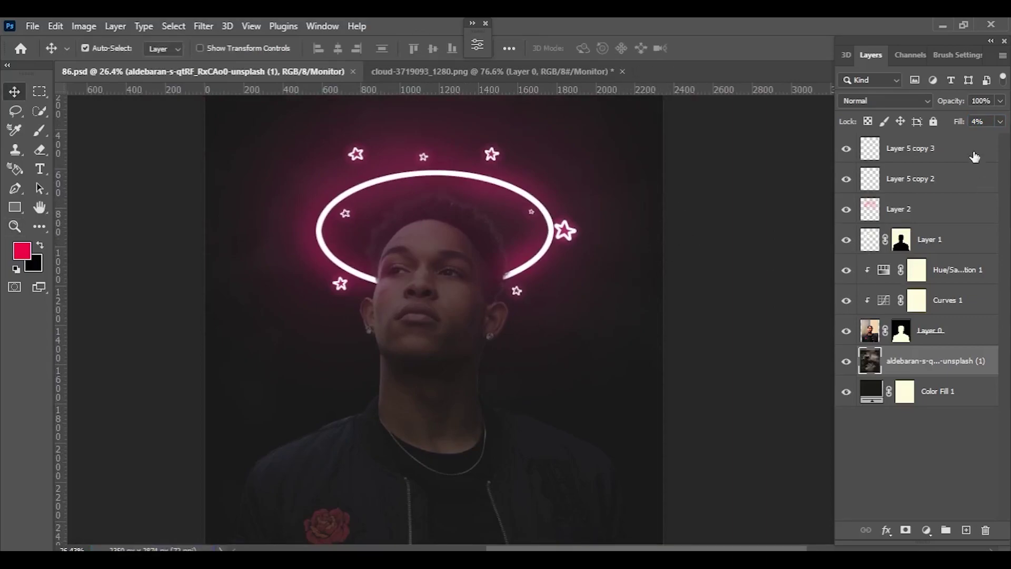
- Add a new Color Dodge layer for the pink glow and switch to the Brush
key(ctrl+shift+alt+n)
key(b)
key(shift+alt+d)
- Set the brush to 100 px and adjust Hue/Saturation to saturation +12, lightness -62
drag(444, 164, 421, 164)
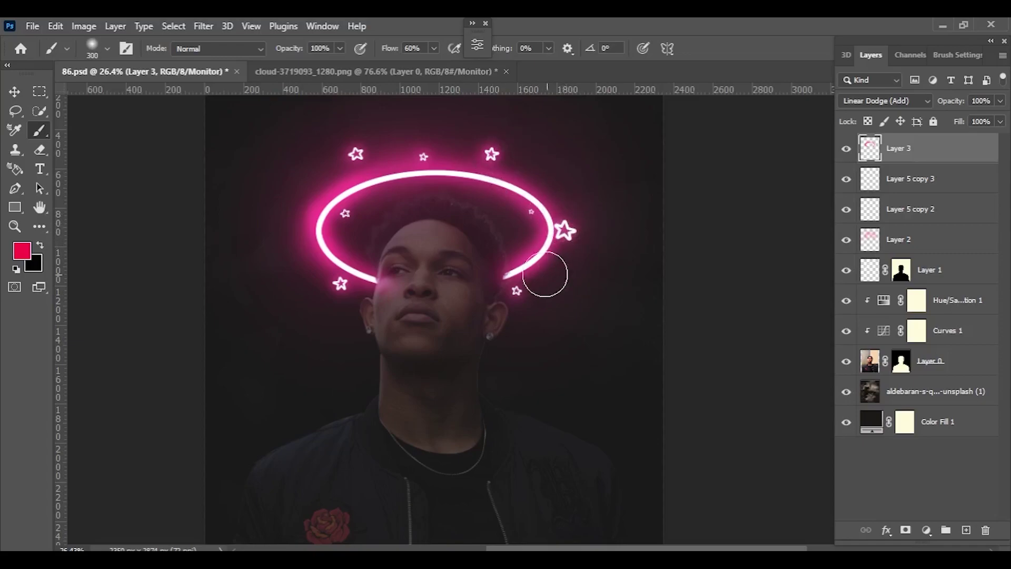
click(84, 26)
click(252, 124)
drag(767, 219, 722, 222)
click(776, 181)
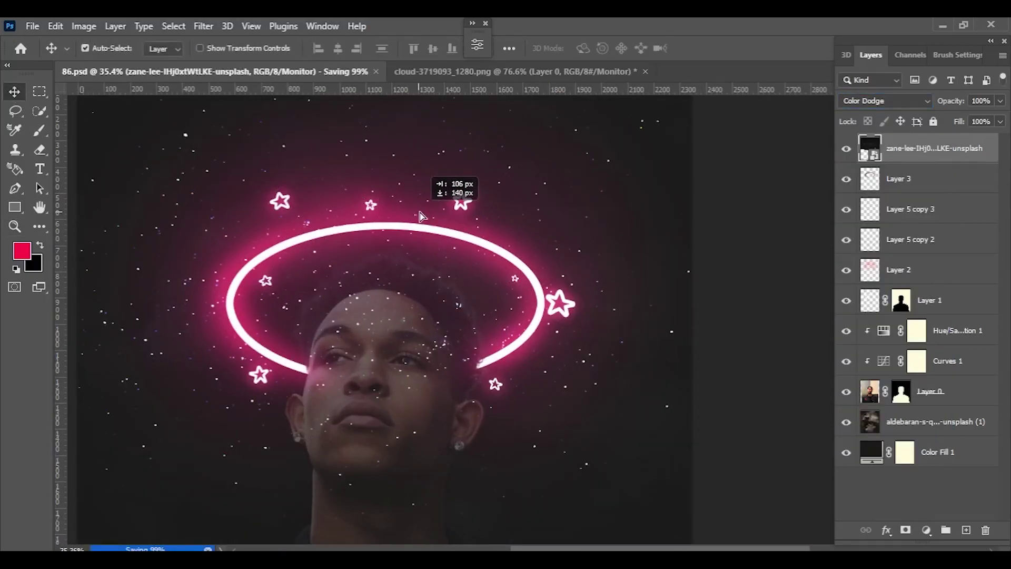
- Apply Levels to the starfield, add a layer mask, and paint the stars off the face
drag(431, 200, 439, 192)
click(84, 26)
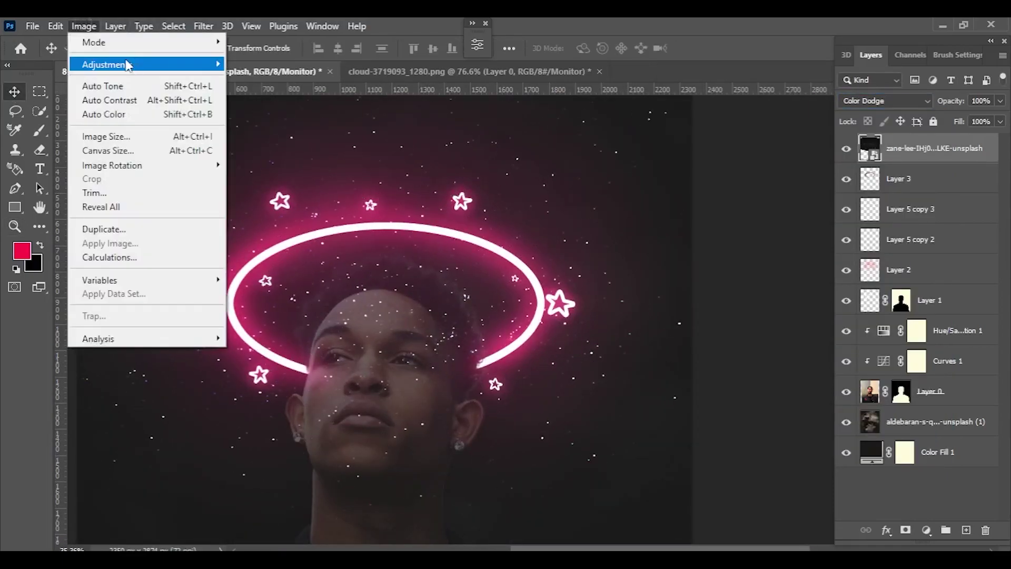
click(263, 77)
click(764, 109)
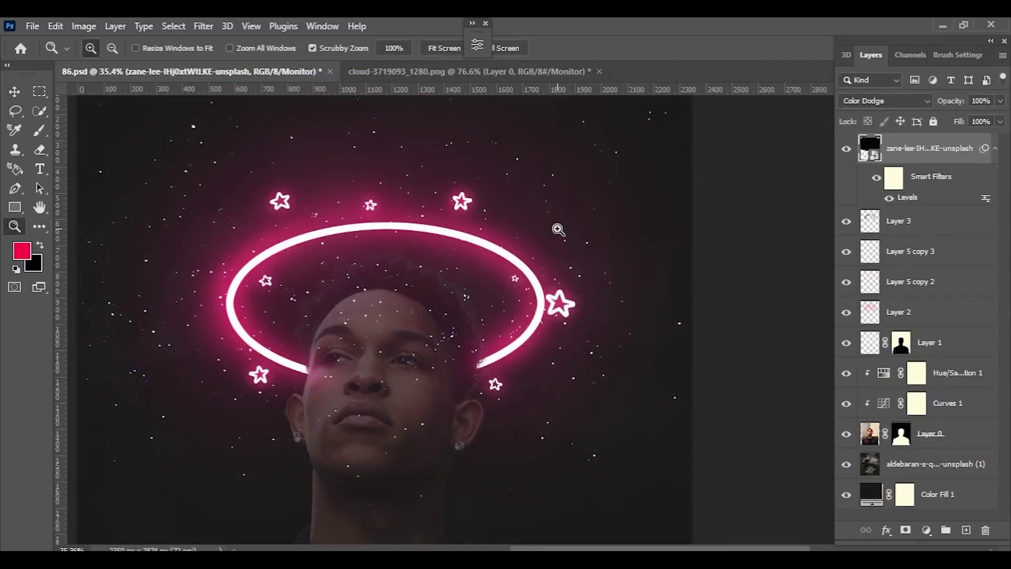
click(905, 530)
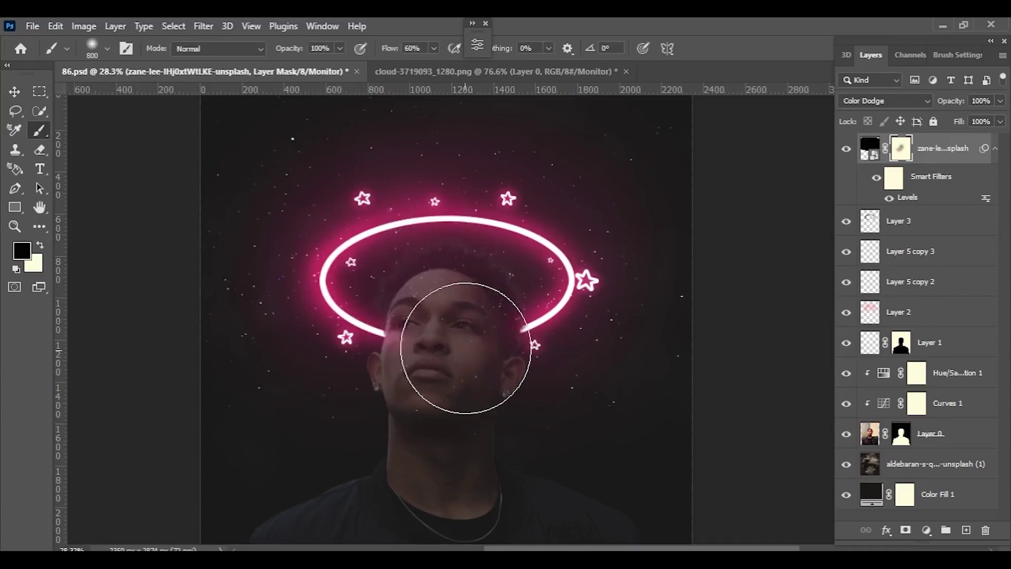
drag(351, 385, 430, 405)
key(bracketright)
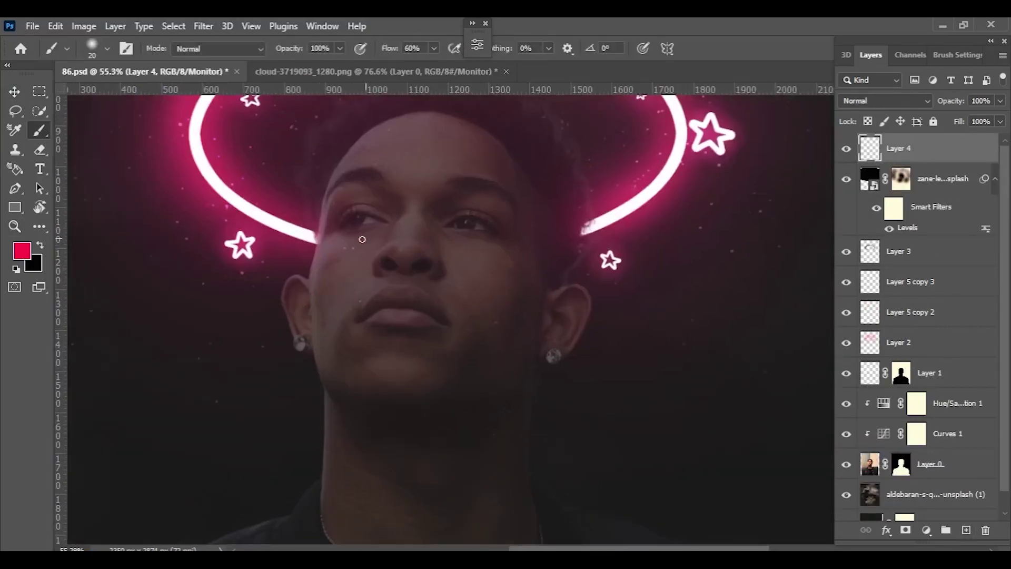
- Paint a pink rim light along the cheek on a Screen-mode layer
drag(318, 202, 303, 295)
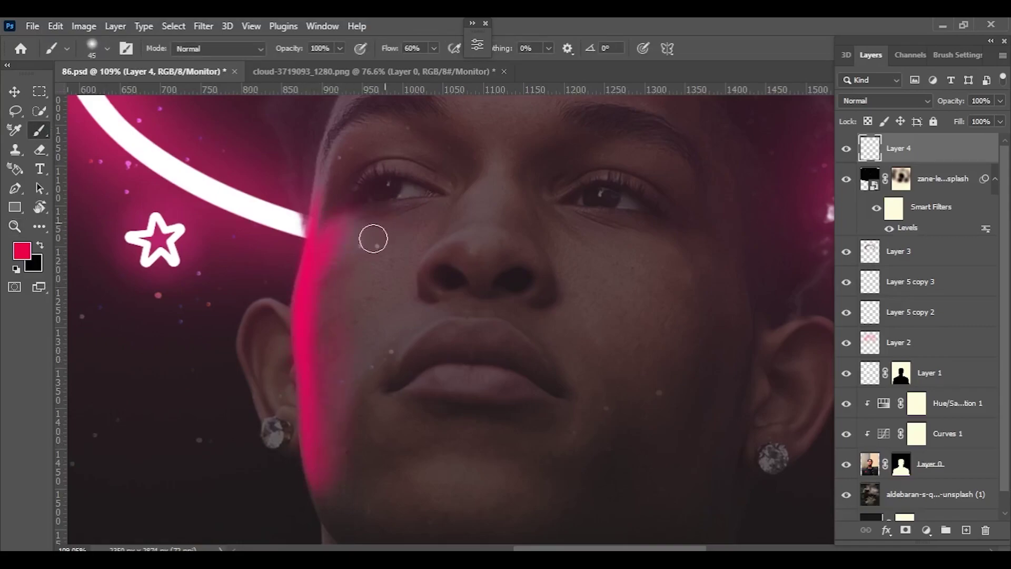
key(shift+alt+s)
scroll(317, 214, up, 3)
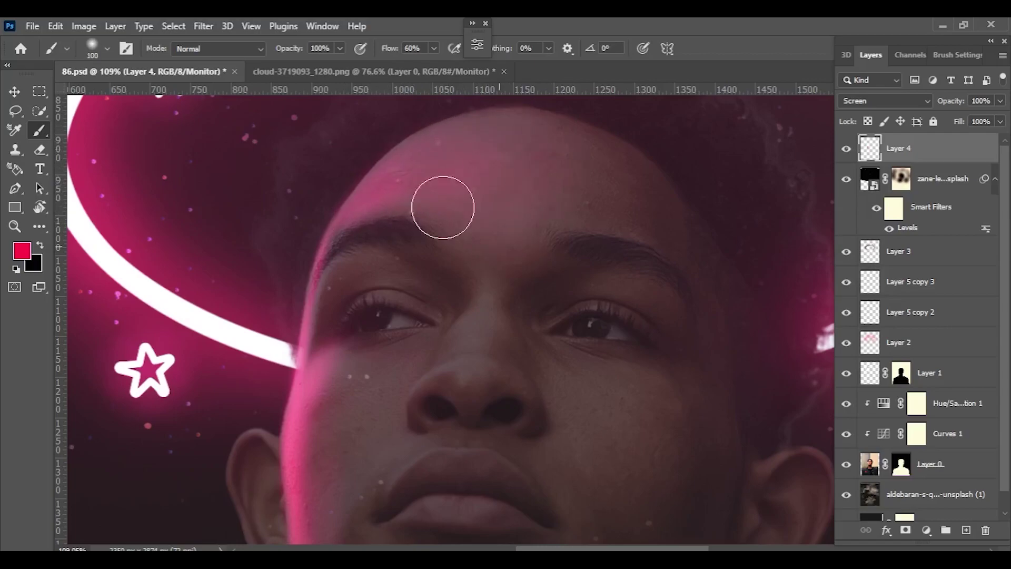
scroll(442, 207, down, 4)
scroll(600, 227, down, 2)
scroll(586, 184, up, 5)
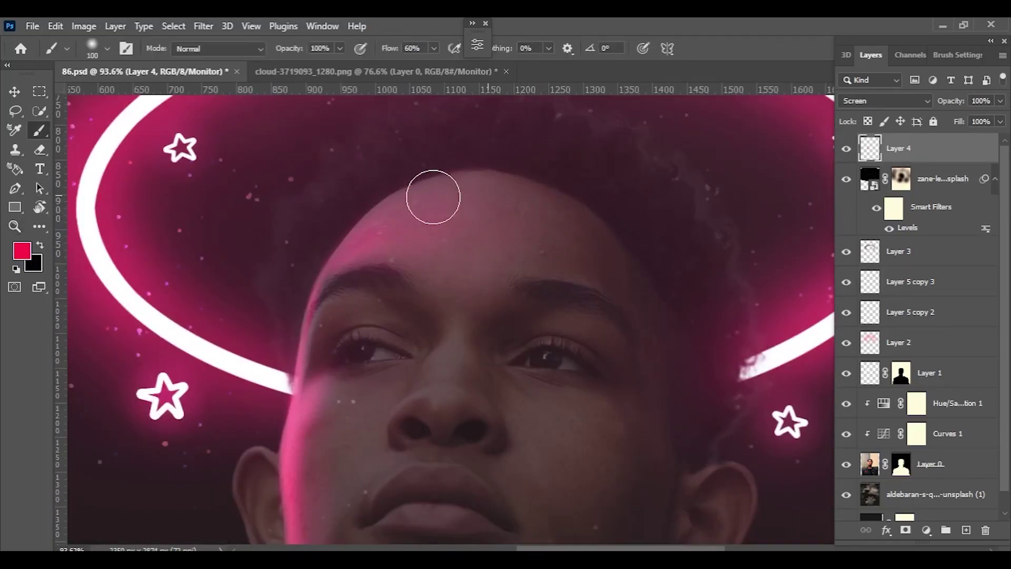
scroll(536, 244, down, 3)
scroll(467, 311, up, 3)
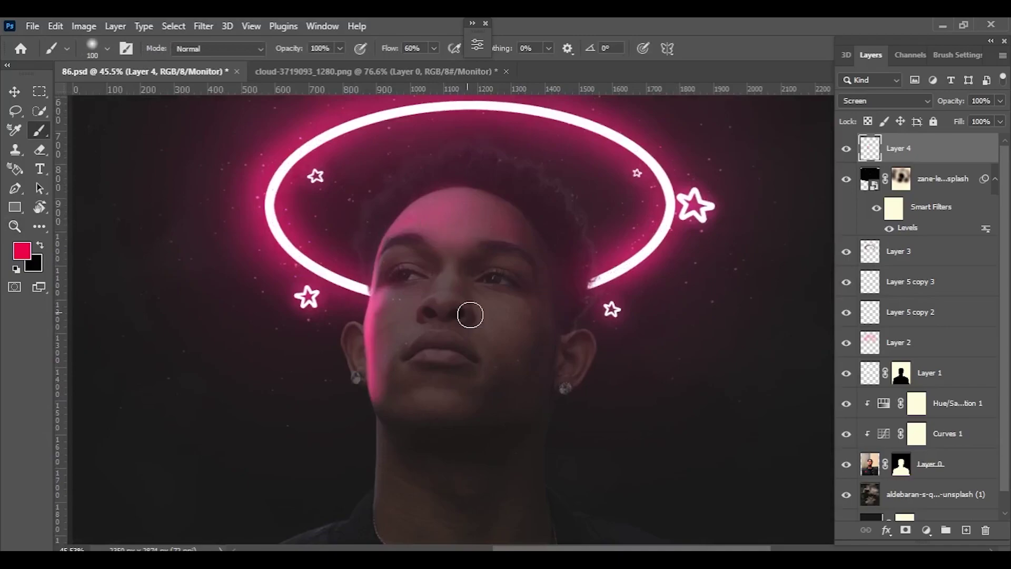
scroll(537, 199, down, 2)
- Erase excess pink glow and touch up the face edges with a resized brush
key(e)
scroll(493, 262, up, 2)
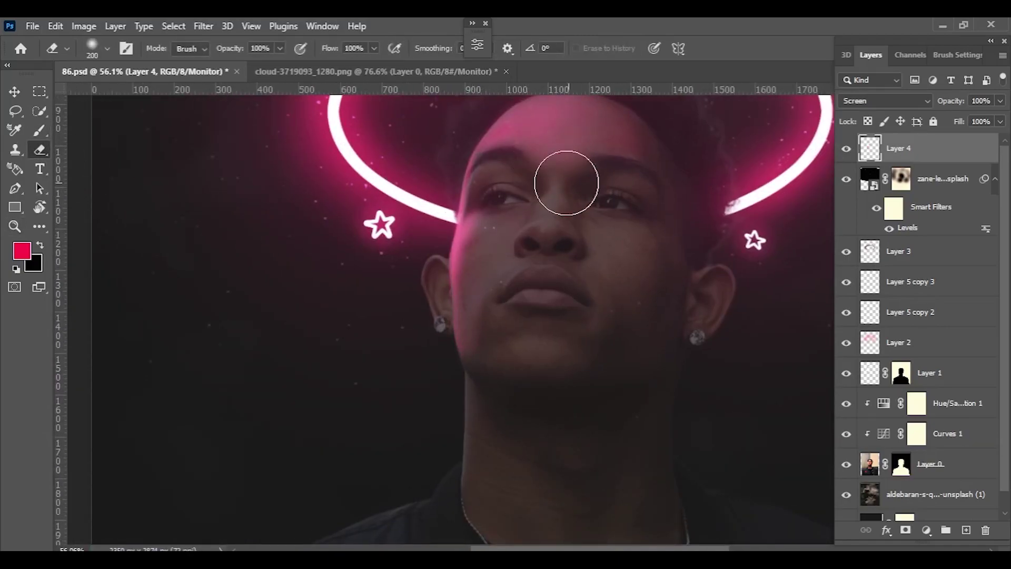
scroll(566, 183, down, 2)
key(b)
scroll(101, 154, up, 1)
scroll(484, 301, up, 4)
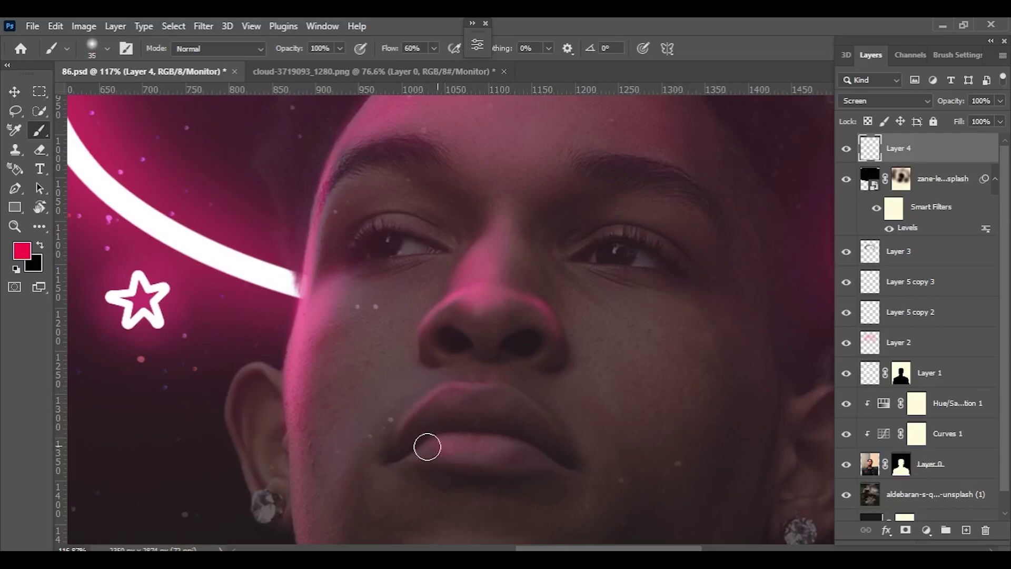
scroll(427, 446, down, 4)
scroll(542, 278, up, 2)
scroll(409, 222, up, 2)
key(bracketleft)
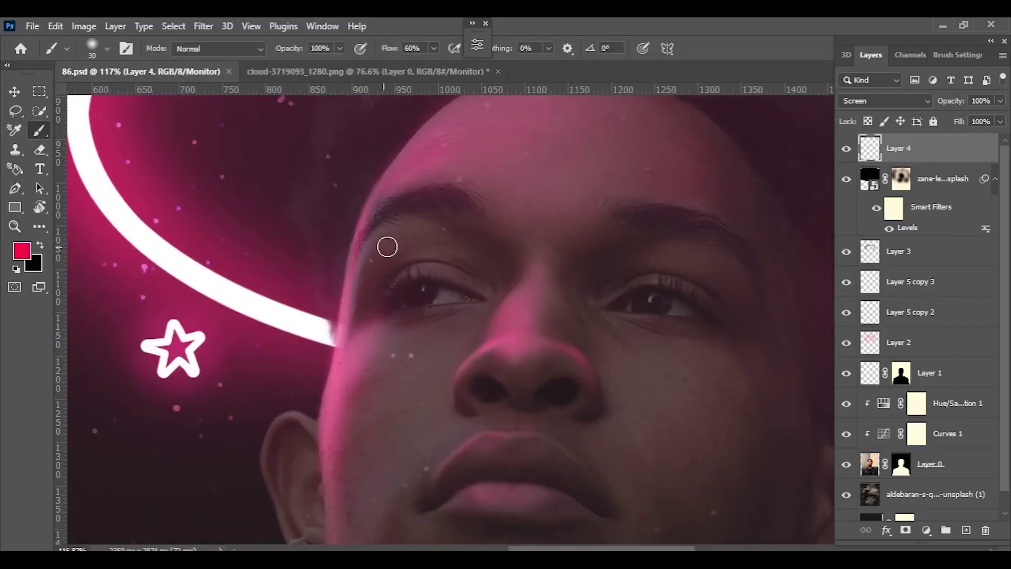
key(bracketright)
key(bracketright)
key(bracketright)
scroll(537, 334, down, 3)
scroll(537, 334, down, 1)
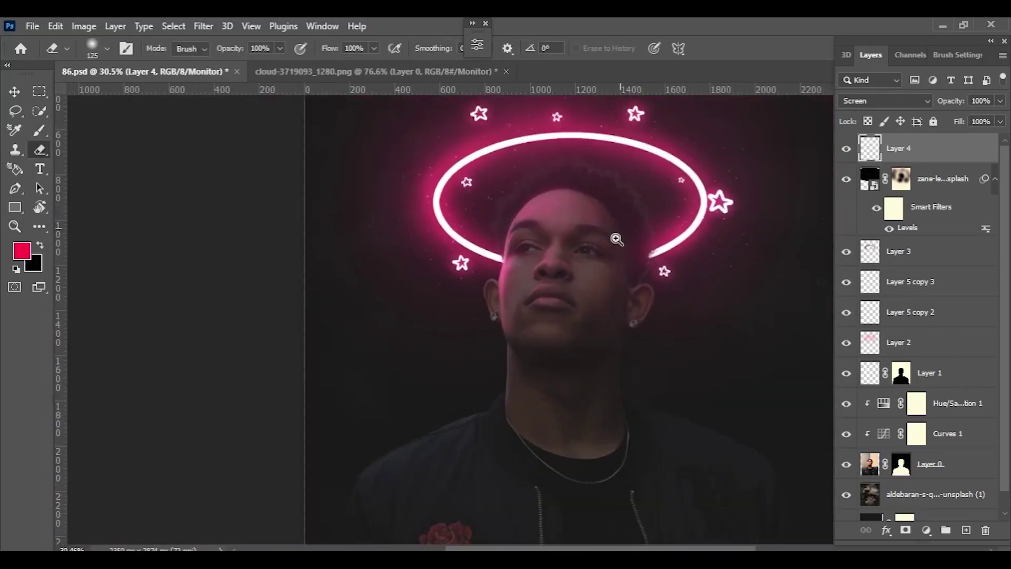
- Rotate the canvas upside down, paint pink light along the jaw edge, and save
key(r)
scroll(250, 195, up, 2)
drag(250, 195, 278, 252)
key(b)
scroll(442, 268, up, 1)
scroll(544, 210, up, 2)
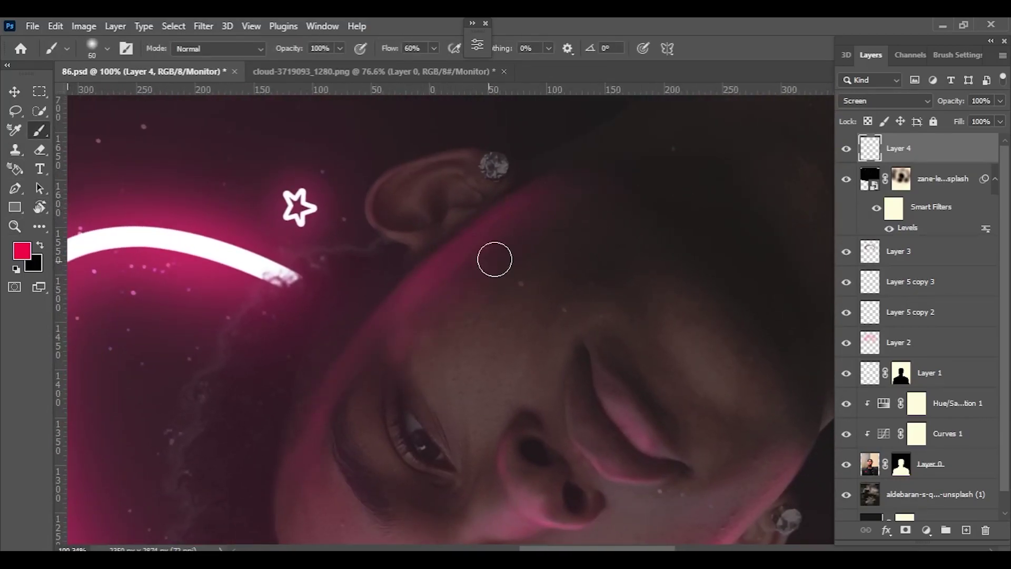
drag(353, 361, 465, 226)
key(bracketleft)
key(bracketleft)
key(bracketleft)
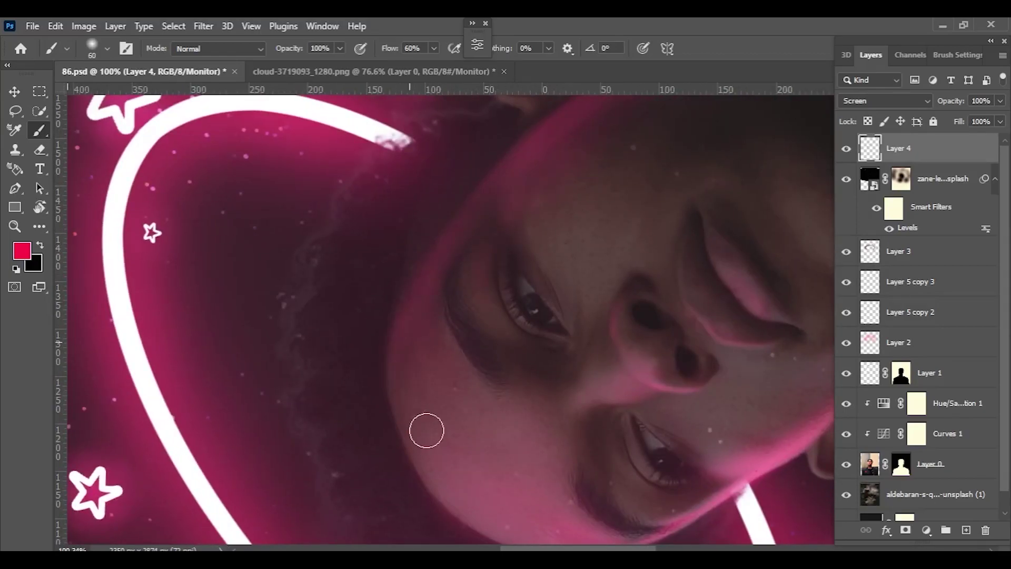
scroll(97, 144, down, 3)
scroll(576, 271, up, 2)
scroll(634, 189, down, 2)
key(ctrl+s)
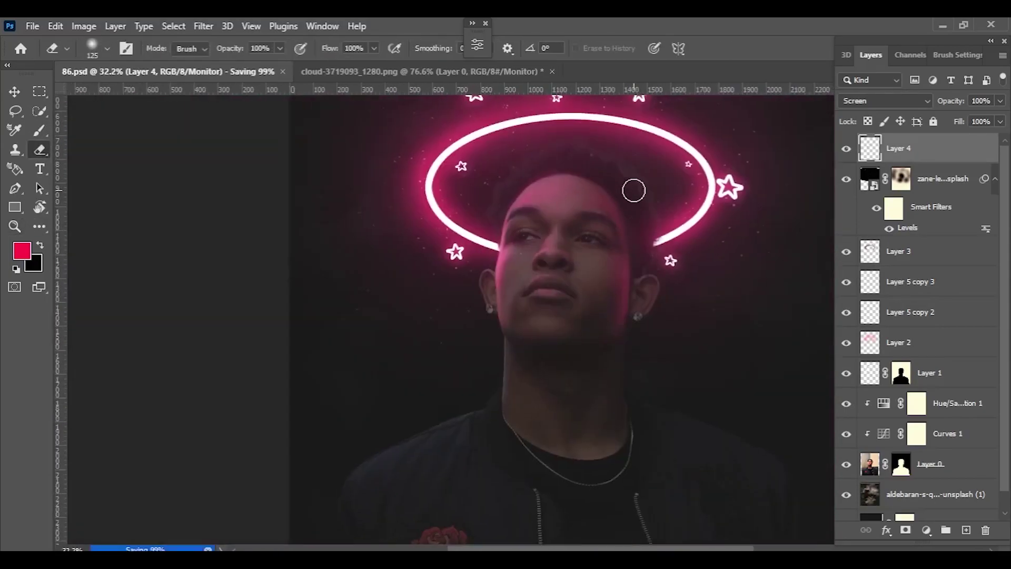
scroll(142, 149, up, 3)
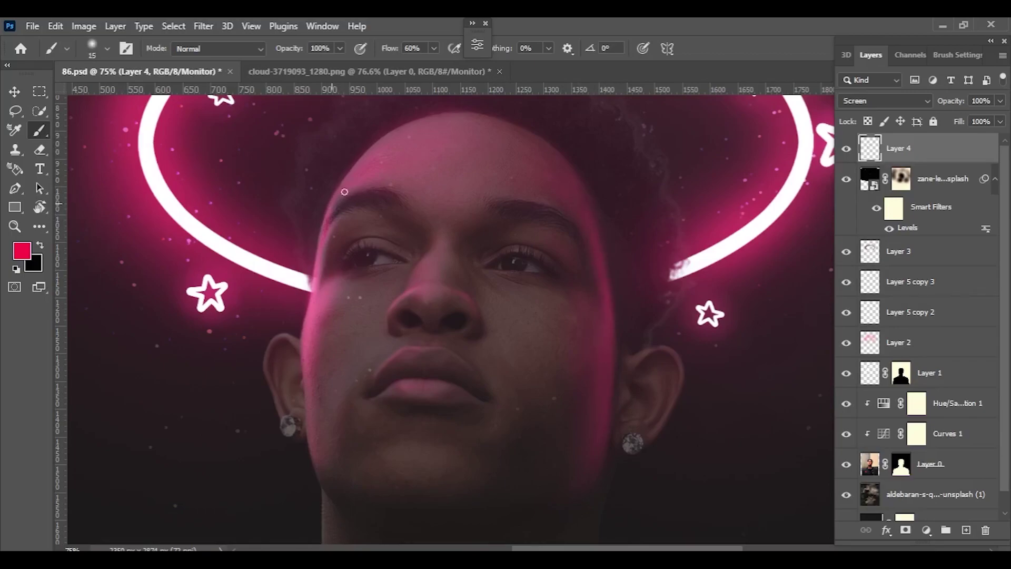
- Shrink the brush to a fine tip and save the document
key(bracketleft)
key(bracketleft)
key(bracketleft)
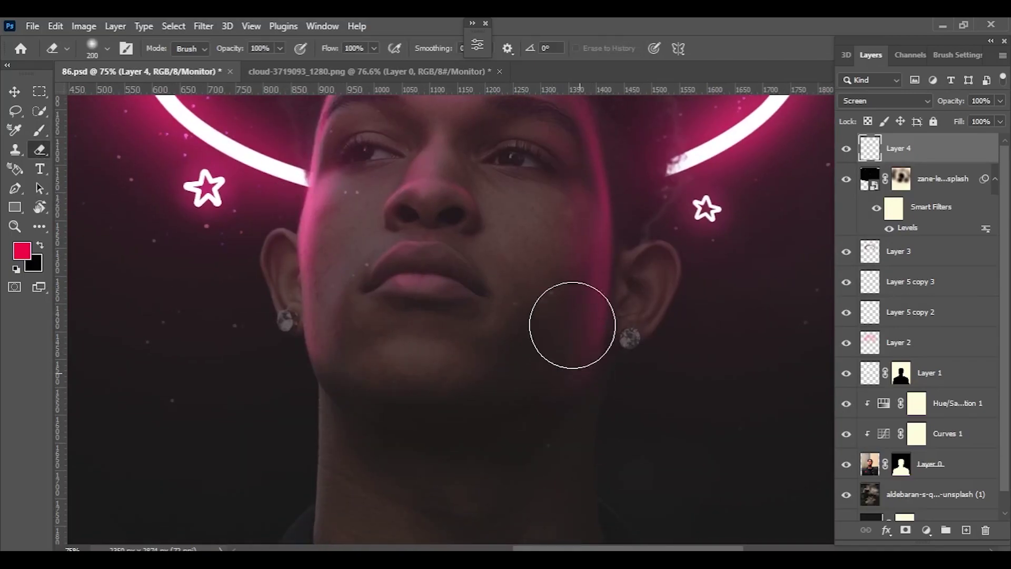
key(ctrl+s)
scroll(526, 237, down, 3)
scroll(549, 217, up, 3)
scroll(549, 217, up, 3)
key(bracketleft)
key(bracketleft)
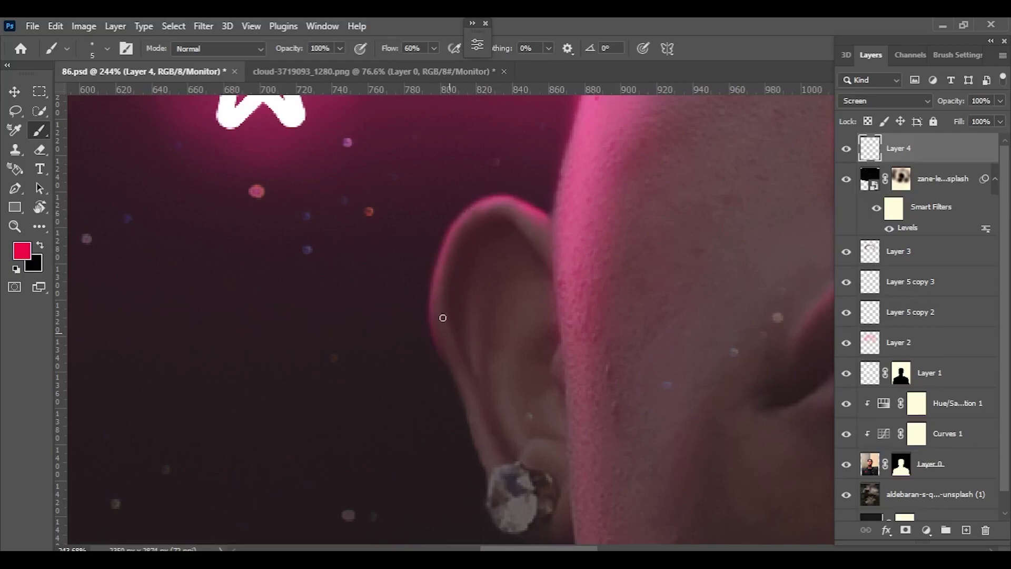
scroll(442, 318, down, 3)
scroll(479, 338, down, 3)
- Zoom in and paint a thin pink line along the ear's outer rim
key(z)
drag(502, 332, 425, 252)
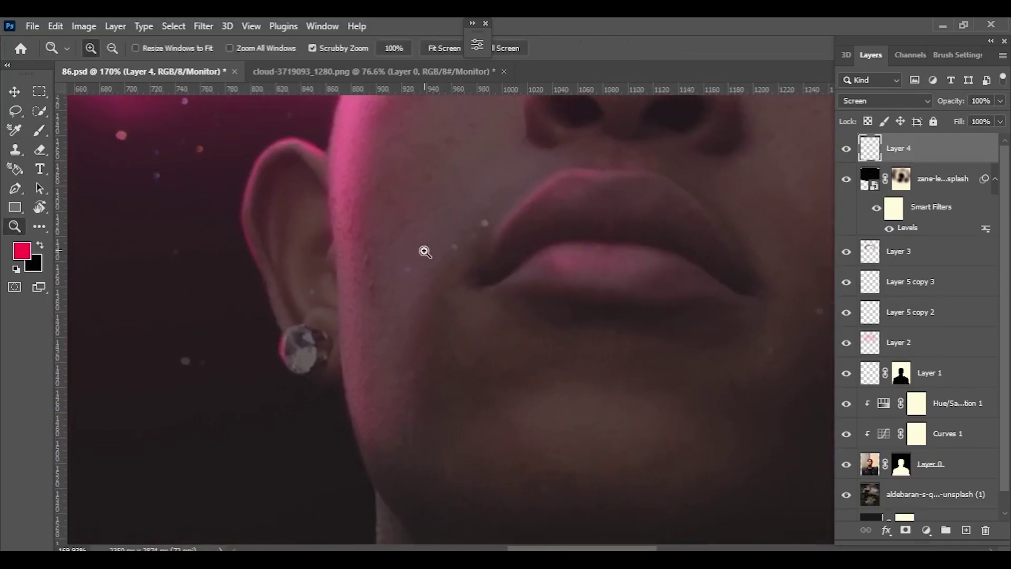
key(b)
scroll(399, 245, up, 2)
scroll(401, 259, up, 2)
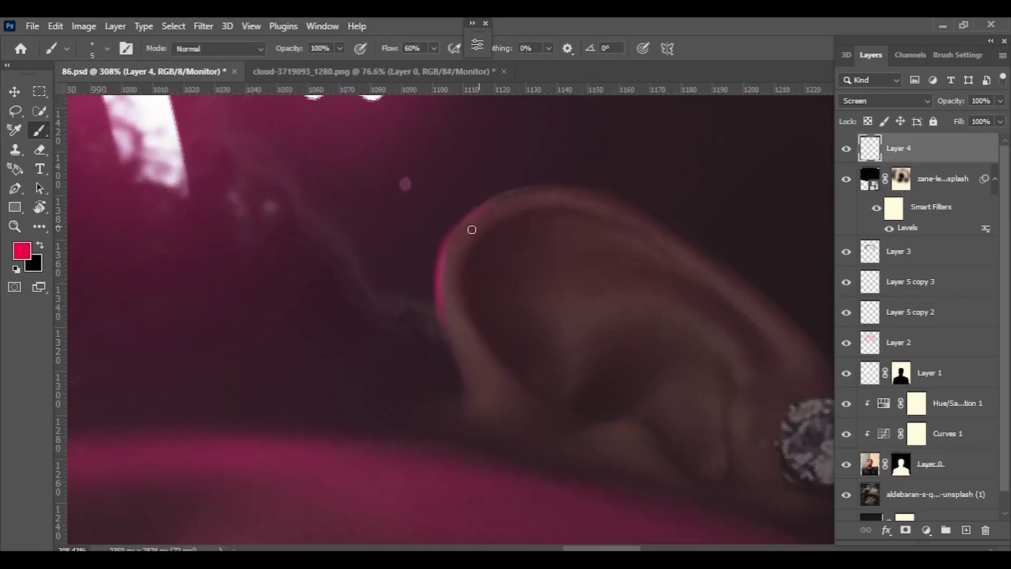
drag(441, 284, 124, 321)
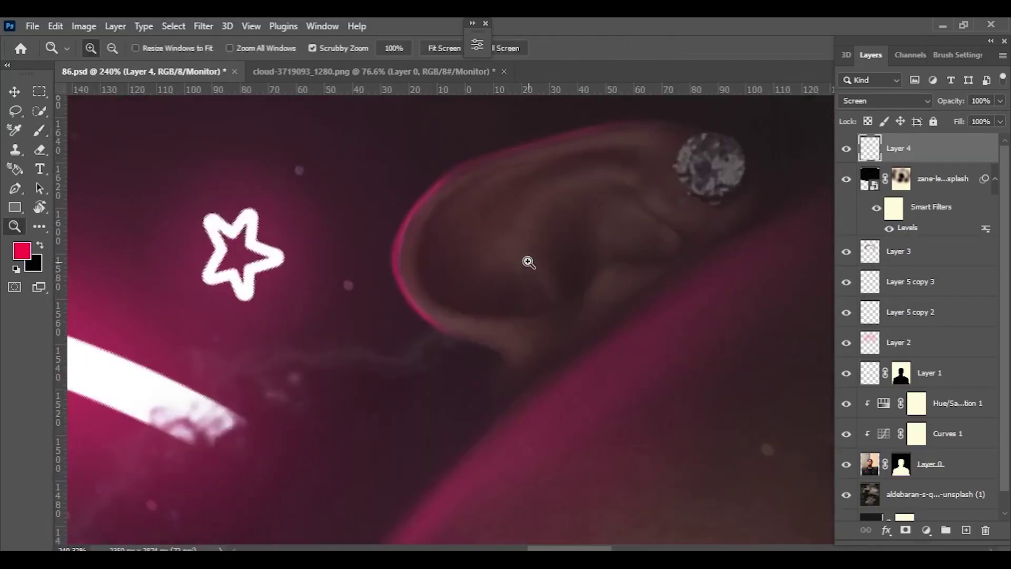
drag(744, 119, 512, 304)
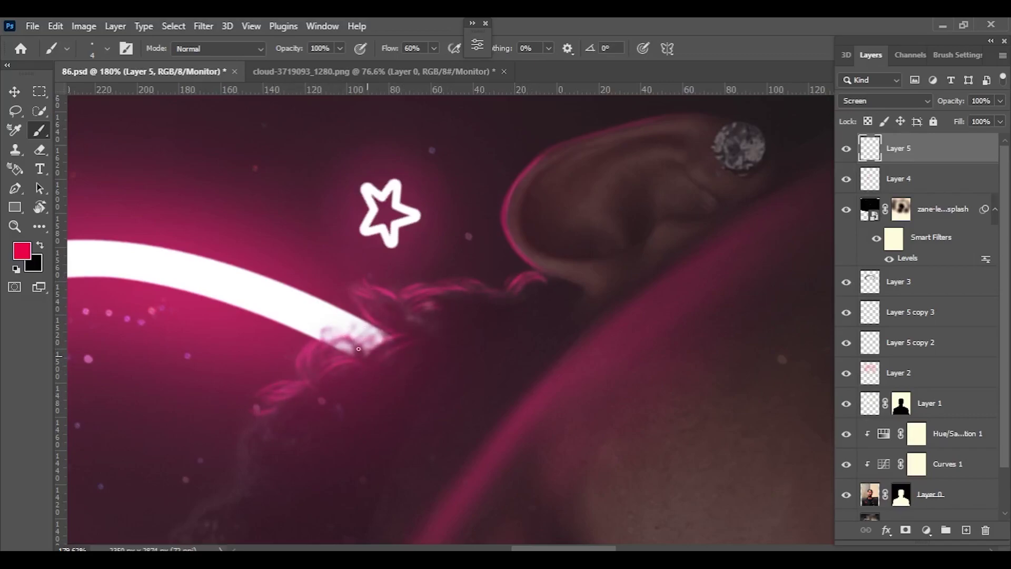
- Paint bright pink highlight strands along the curly hair edge
drag(358, 348, 500, 175)
drag(371, 293, 394, 236)
drag(327, 335, 437, 227)
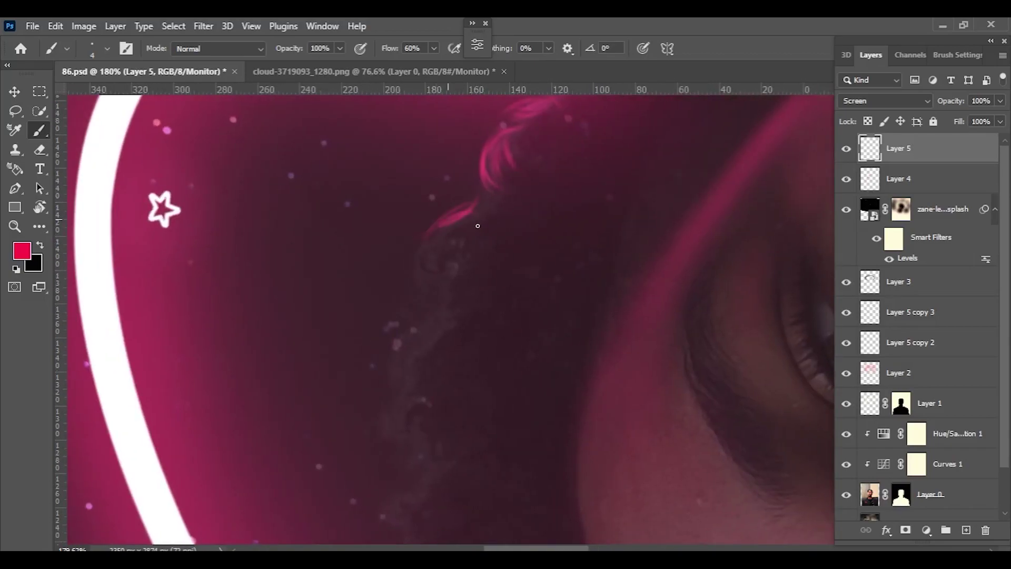
drag(438, 285, 484, 182)
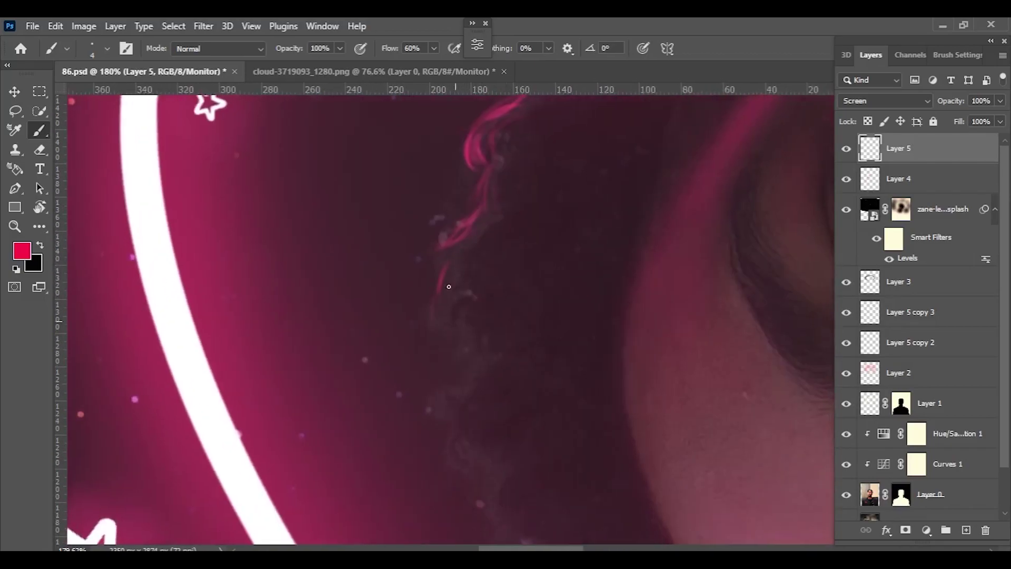
drag(449, 283, 445, 311)
drag(445, 311, 434, 426)
drag(445, 289, 442, 317)
drag(442, 317, 407, 431)
drag(474, 293, 476, 330)
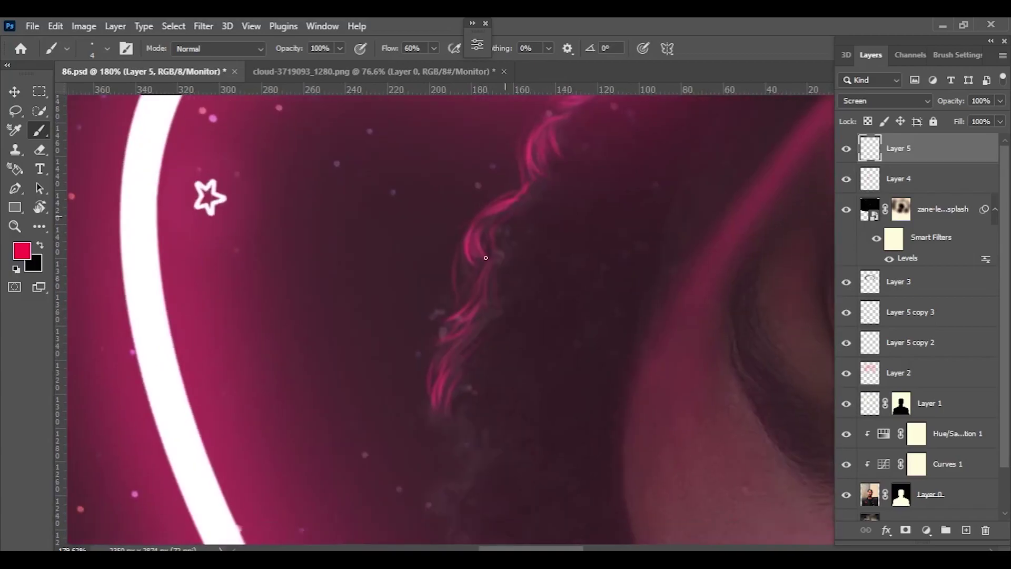
mouse_move(467, 425)
mouse_down()
mouse_move(476, 331)
mouse_move(489, 305)
mouse_up()
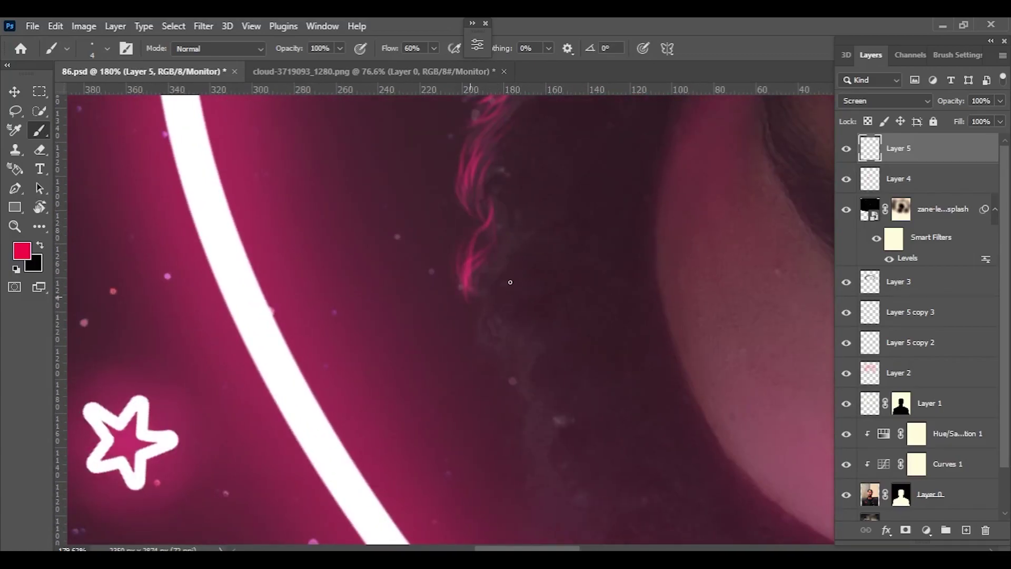
- Follow the hairline up across the curls and undo a stray stroke
scroll(509, 246, up, 2)
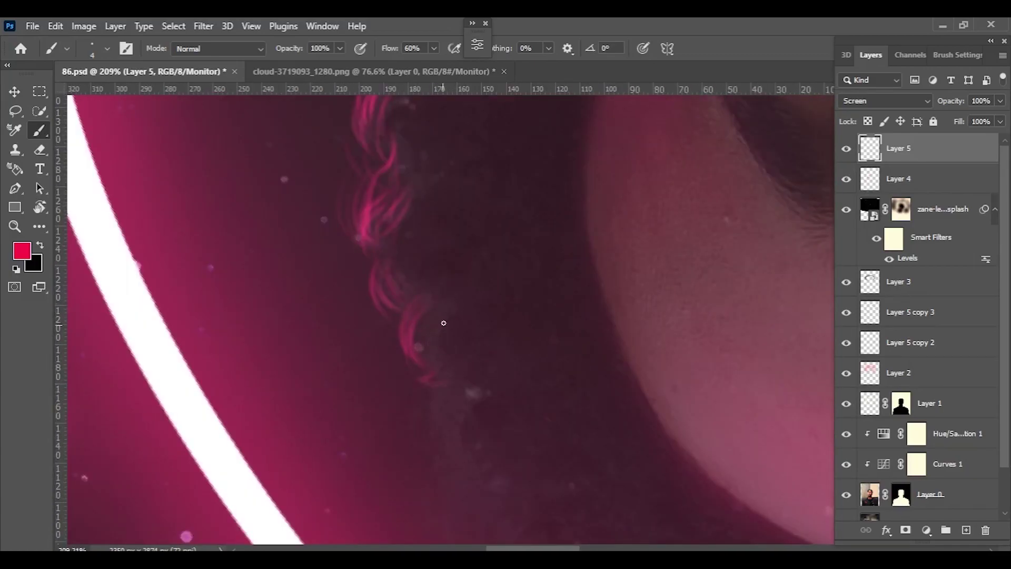
drag(432, 385, 446, 337)
drag(467, 301, 394, 172)
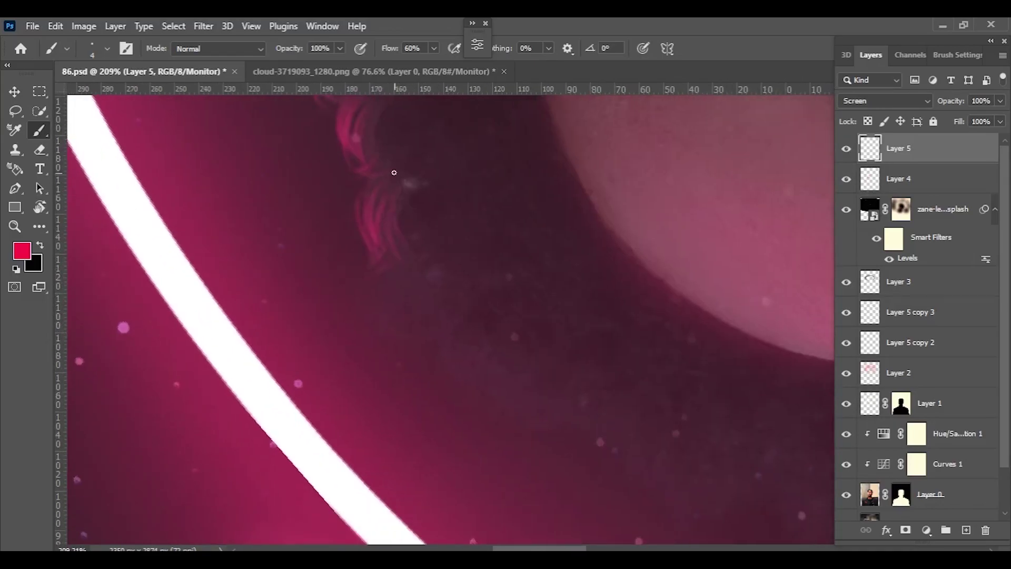
mouse_move(390, 321)
mouse_down()
mouse_move(395, 207)
mouse_move(452, 194)
mouse_up()
scroll(452, 195, up, 1)
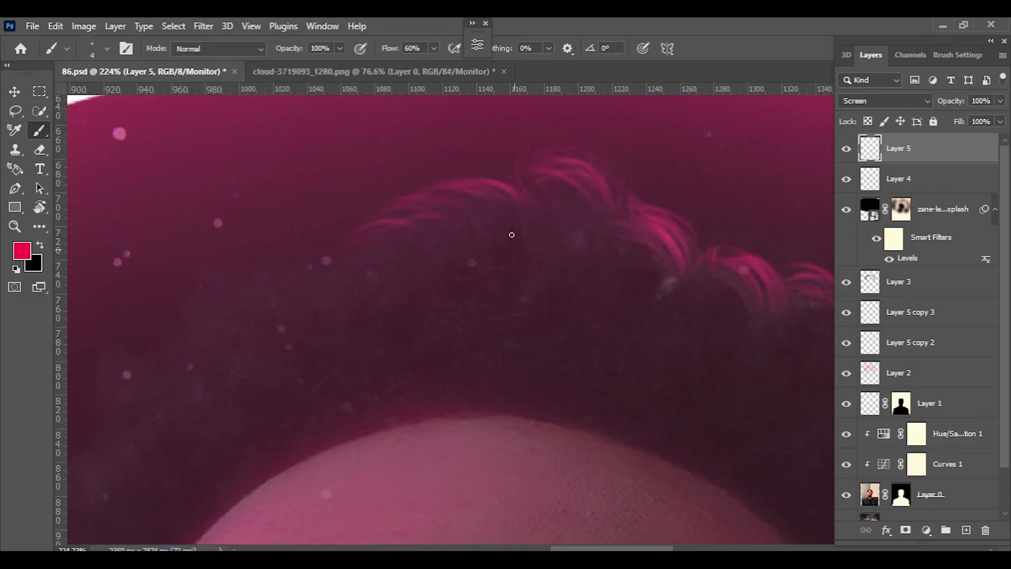
mouse_move(338, 260)
mouse_down()
mouse_move(423, 199)
mouse_move(394, 265)
mouse_up()
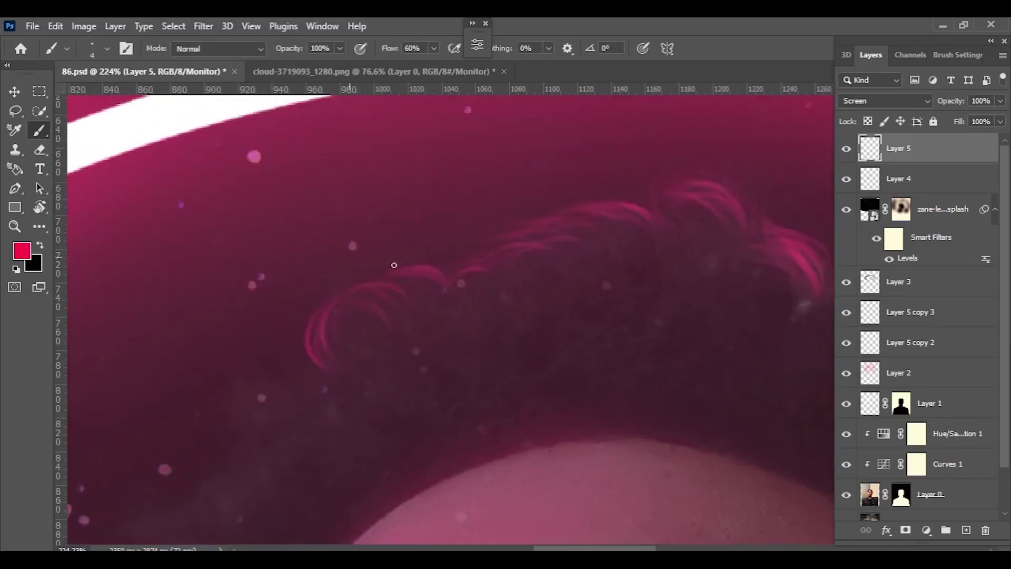
mouse_move(382, 310)
mouse_down()
mouse_move(435, 263)
mouse_move(485, 184)
mouse_up()
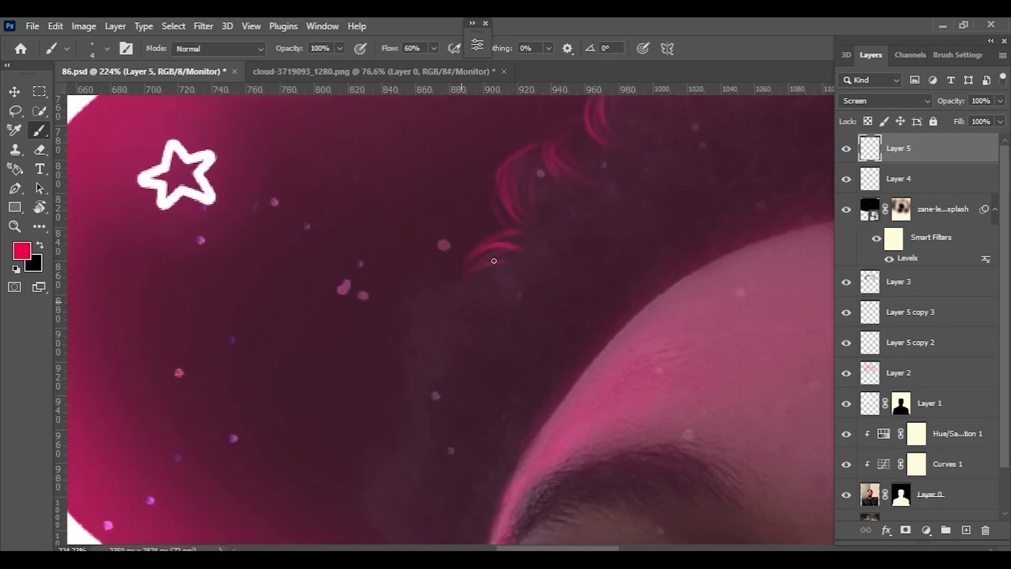
mouse_move(392, 323)
mouse_down()
mouse_move(438, 282)
mouse_move(404, 246)
mouse_up()
drag(428, 320, 297, 283)
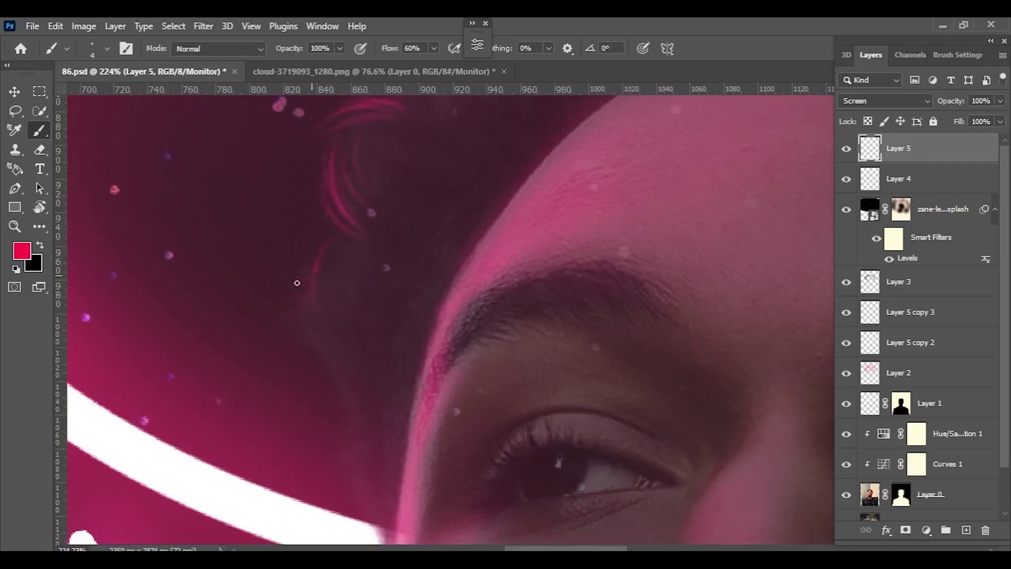
key(ctrl+z)
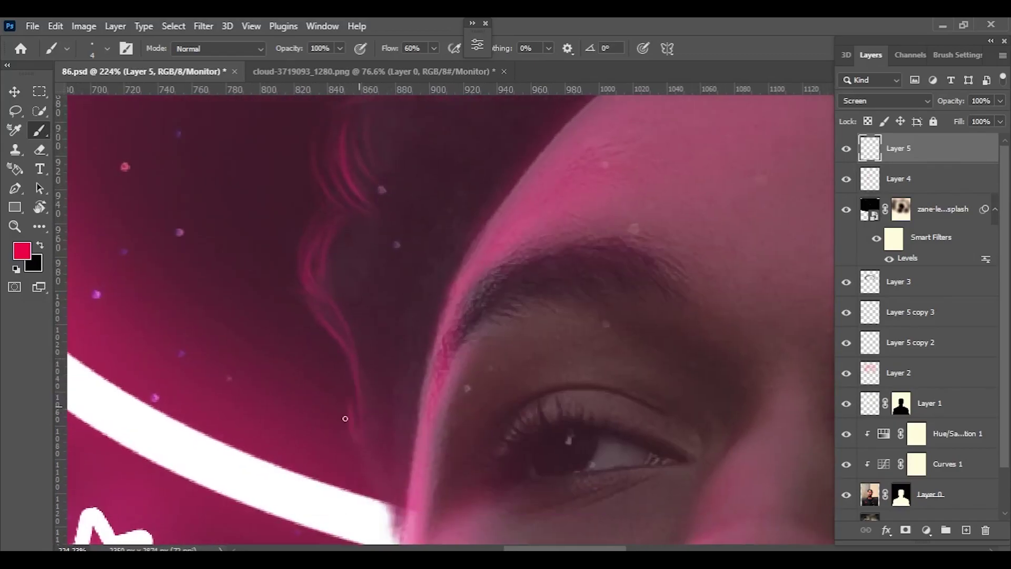
- Pan around the eye, brow, star and hair curls to review the pink highlights
drag(317, 315, 315, 132)
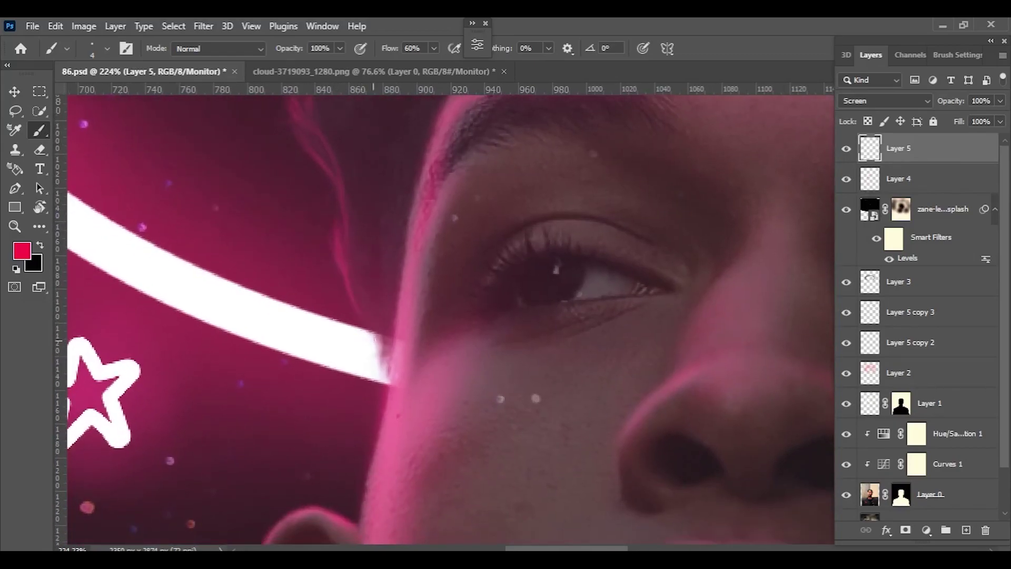
scroll(384, 258, up, 3)
scroll(384, 267, up, 3)
scroll(368, 279, right, 3)
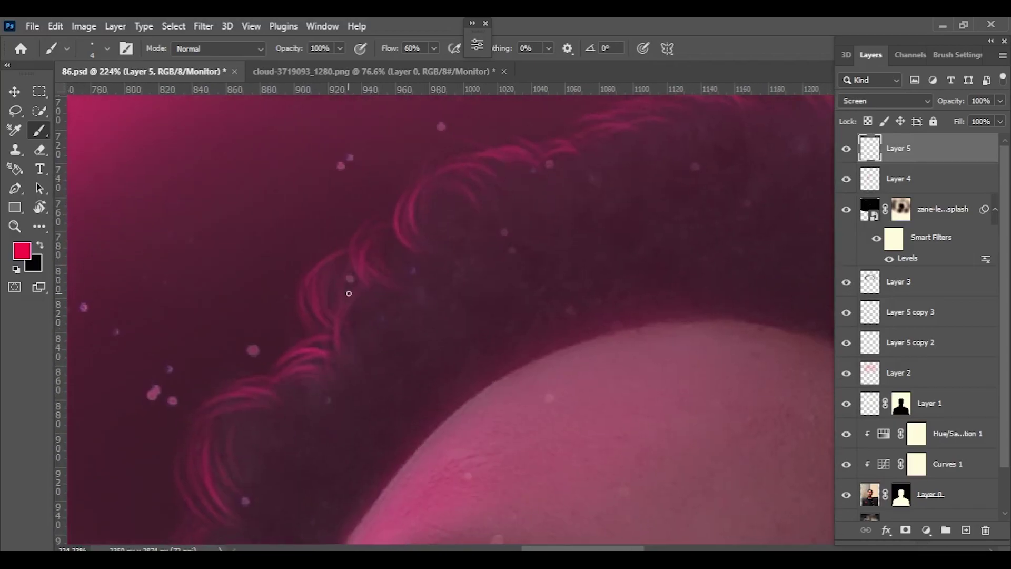
scroll(364, 257, up, 2)
scroll(275, 349, down, 2)
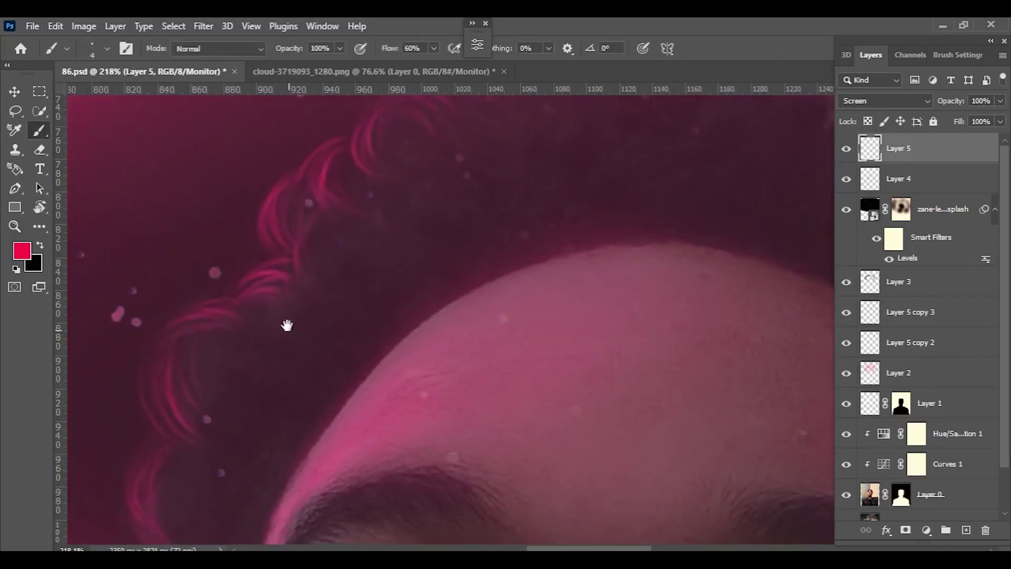
scroll(455, 242, up, 2)
scroll(453, 264, up, 2)
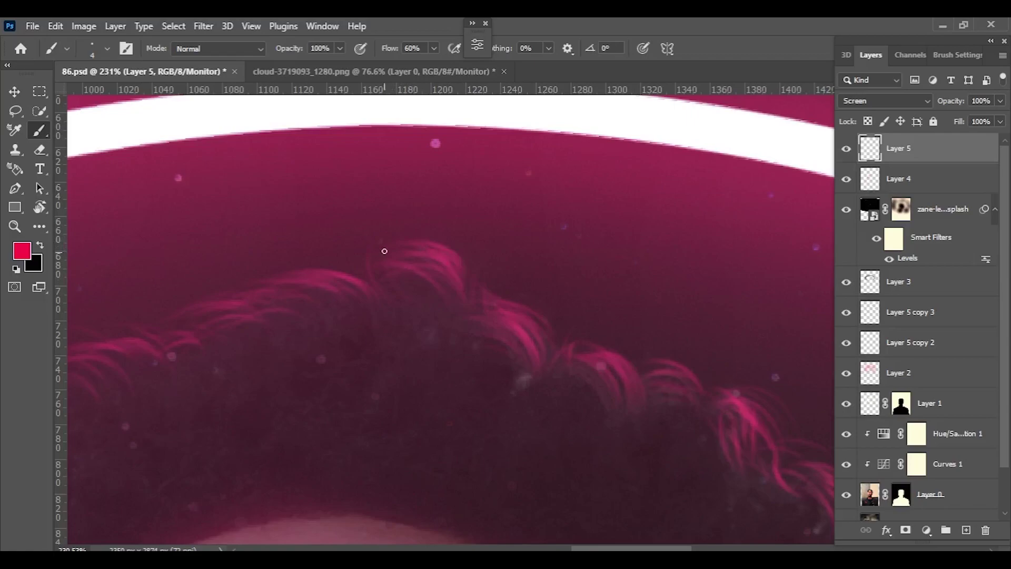
drag(479, 232, 346, 221)
scroll(331, 325, down, 2)
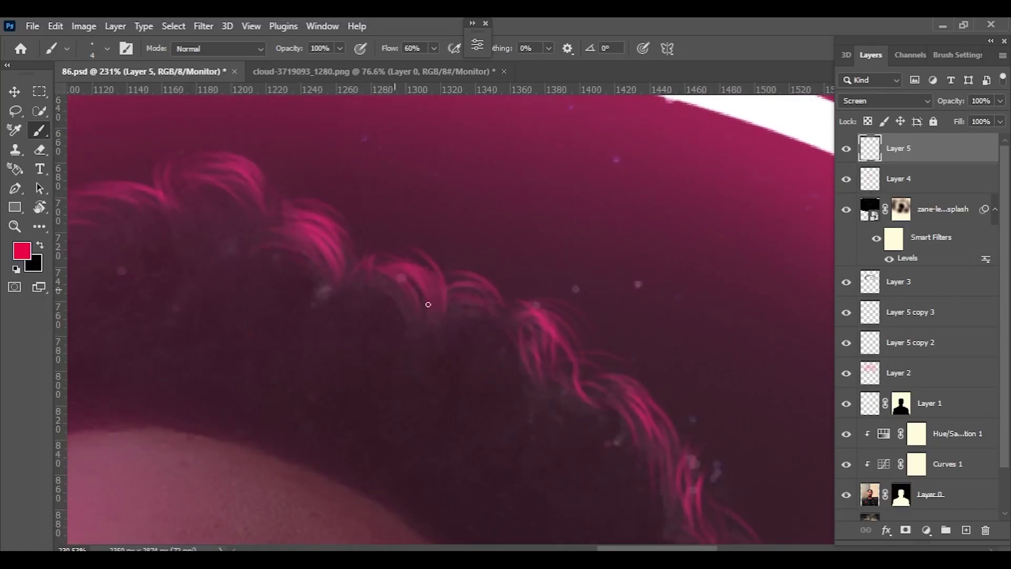
scroll(347, 248, down, 2)
scroll(400, 280, down, 2)
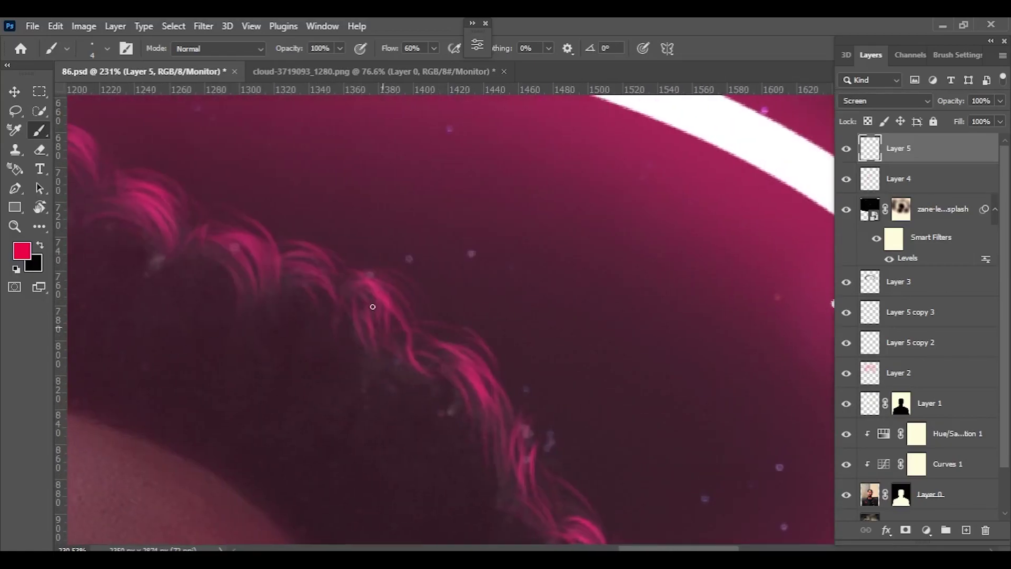
scroll(383, 334, right, 2)
scroll(436, 221, down, 1)
alt+scroll(436, 221, down, 3)
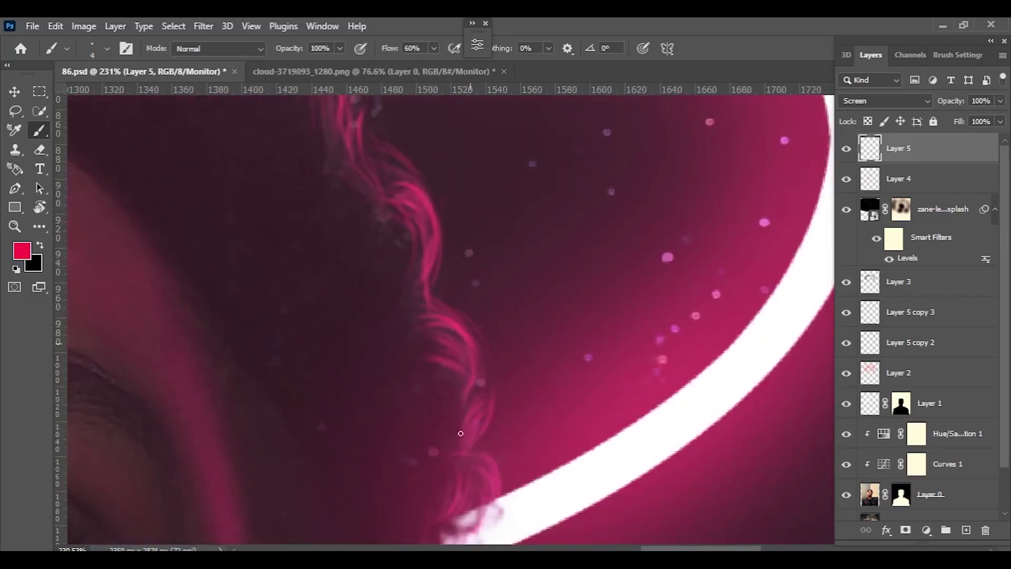
alt+scroll(436, 221, down, 2)
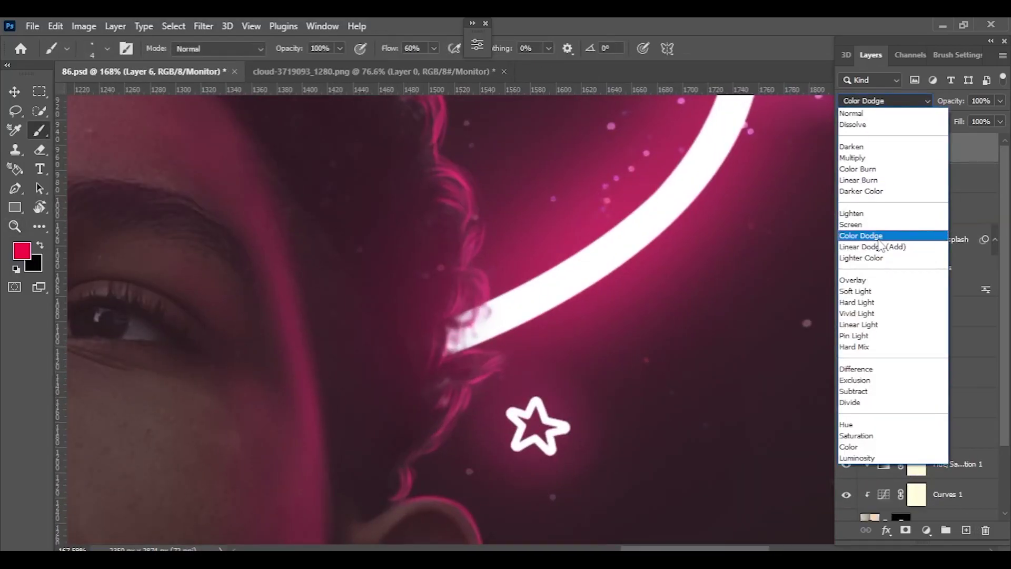
- Paint cream highlights where the halo meets the curls, then add a new empty layer
click(927, 109)
key(b)
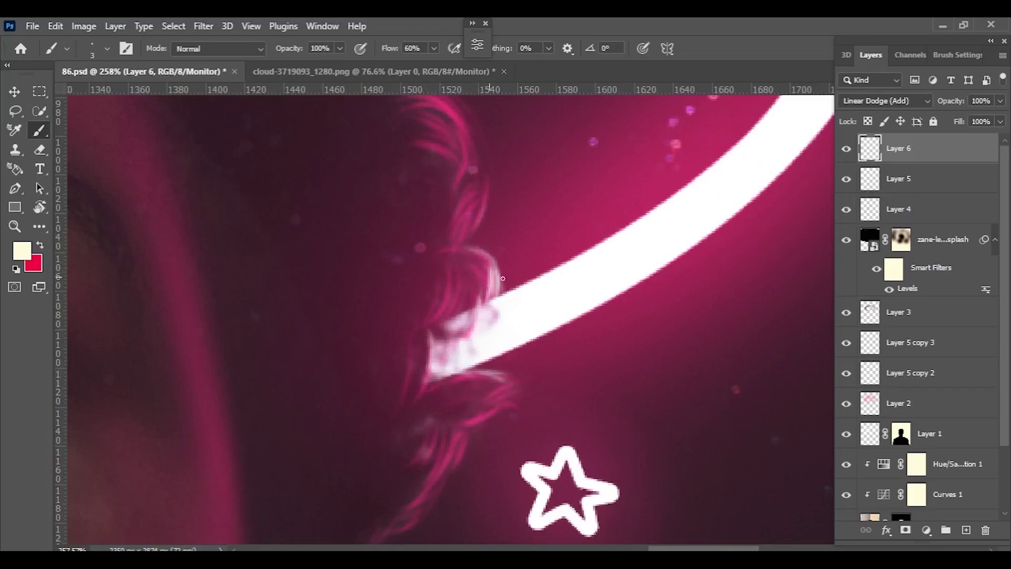
alt+scroll(572, 300, up, 2)
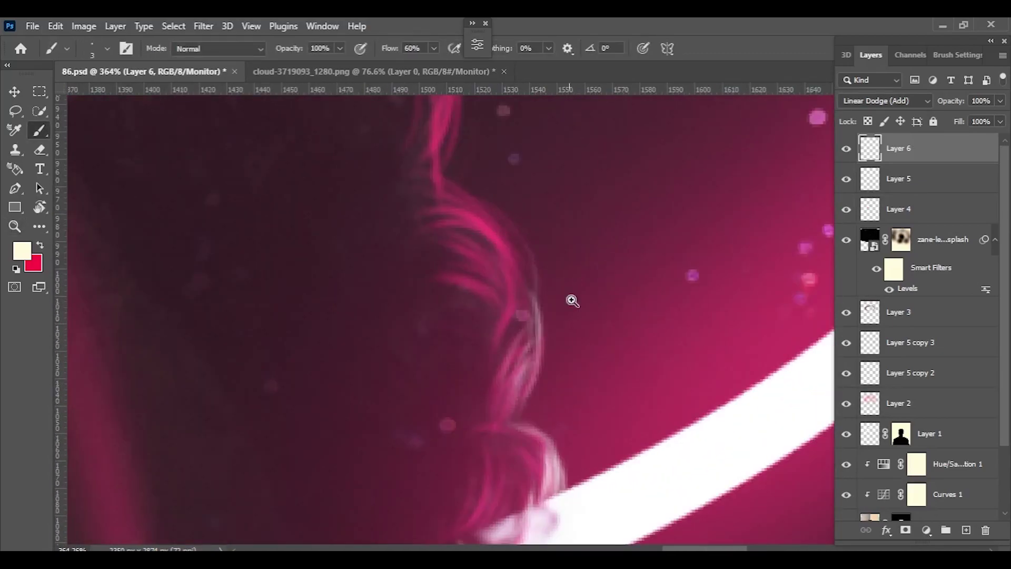
scroll(469, 176, down, 5)
scroll(342, 353, up, 4)
scroll(334, 368, up, 2)
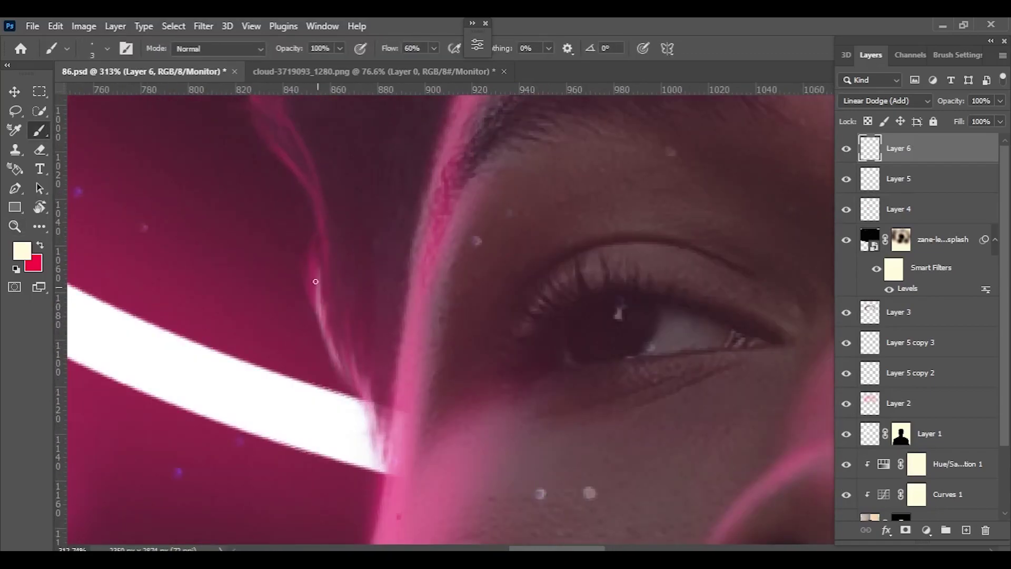
scroll(318, 302, up, 3)
alt+scroll(376, 492, down, 10)
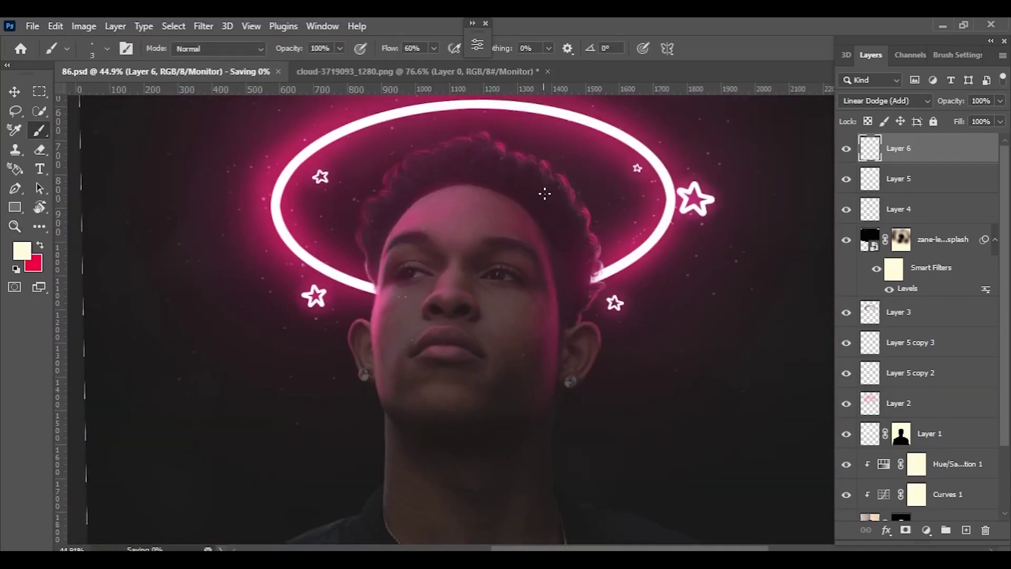
key(ctrl+shift+alt+n)
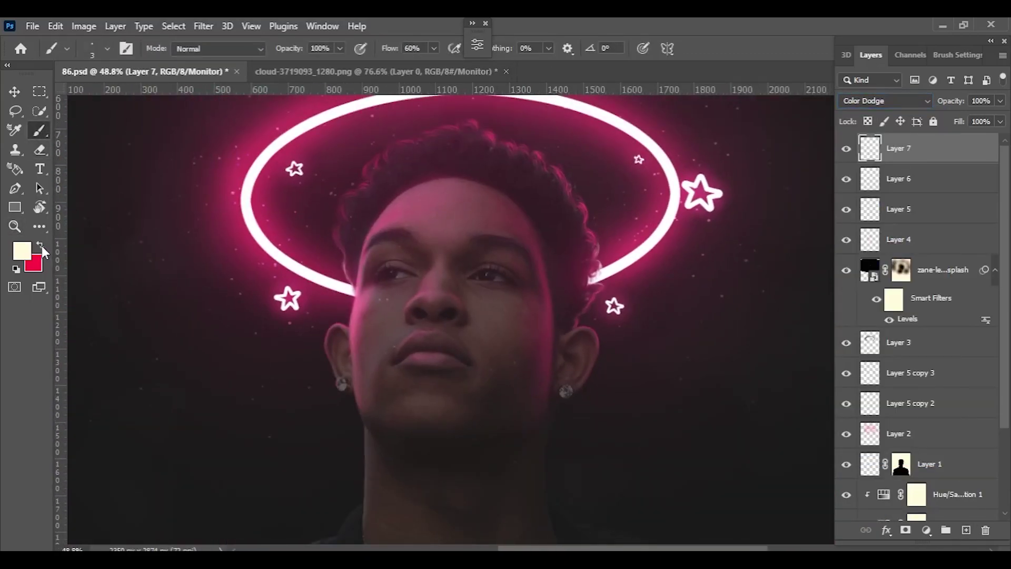
- Make pink the painting colour, set Layer 7 to Linear Dodge (Add), and save
click(42, 248)
alt+scroll(570, 291, up, 4)
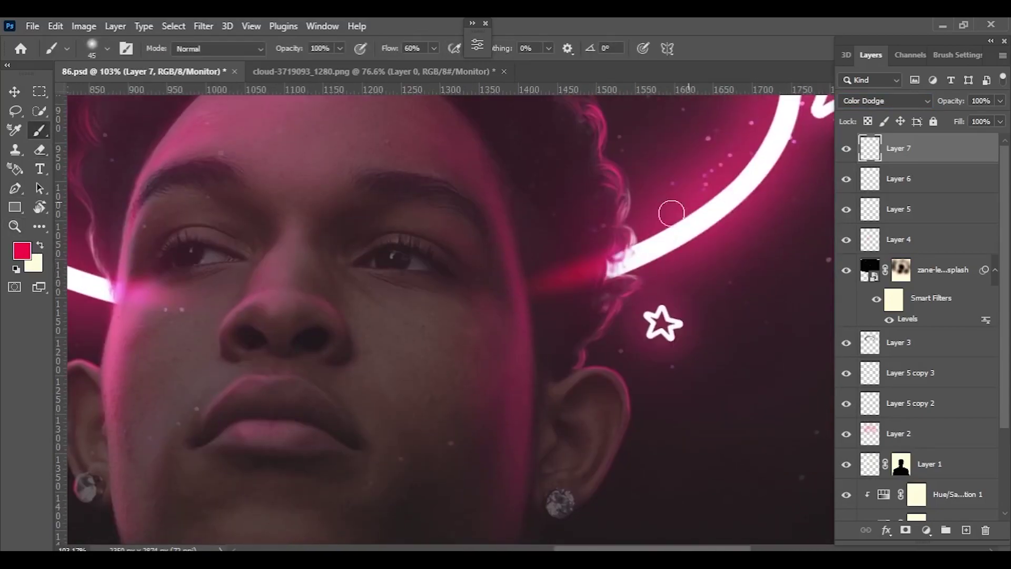
click(886, 101)
alt+scroll(334, 260, down, 2)
key(z)
key(ctrl+s)
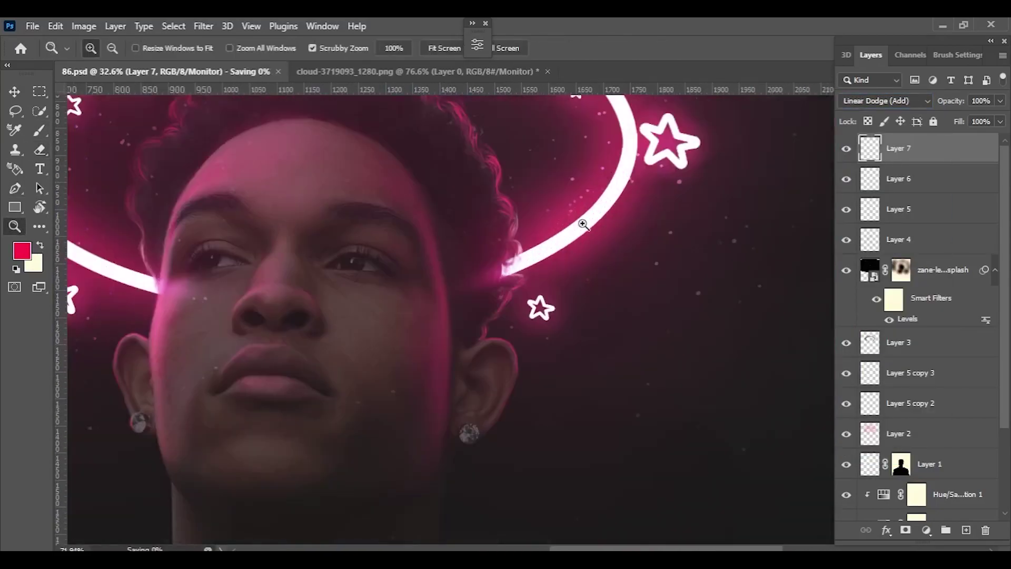
- Paint pink rim light along the shoulder edge with the Brush
alt+scroll(583, 224, down, 2)
key(e)
alt+scroll(343, 293, down, 2)
alt+scroll(527, 284, up, 4)
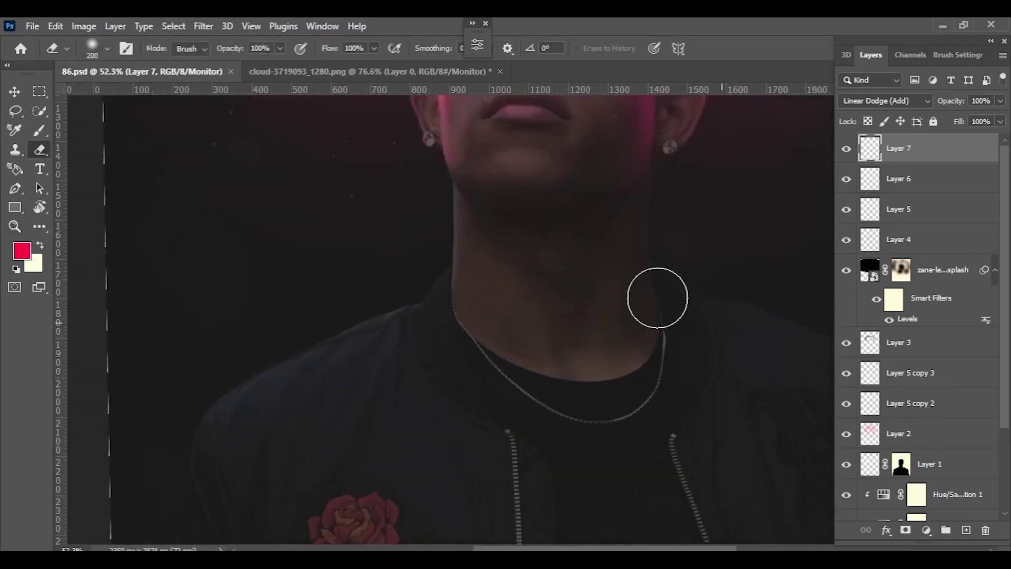
key(b)
drag(385, 315, 373, 327)
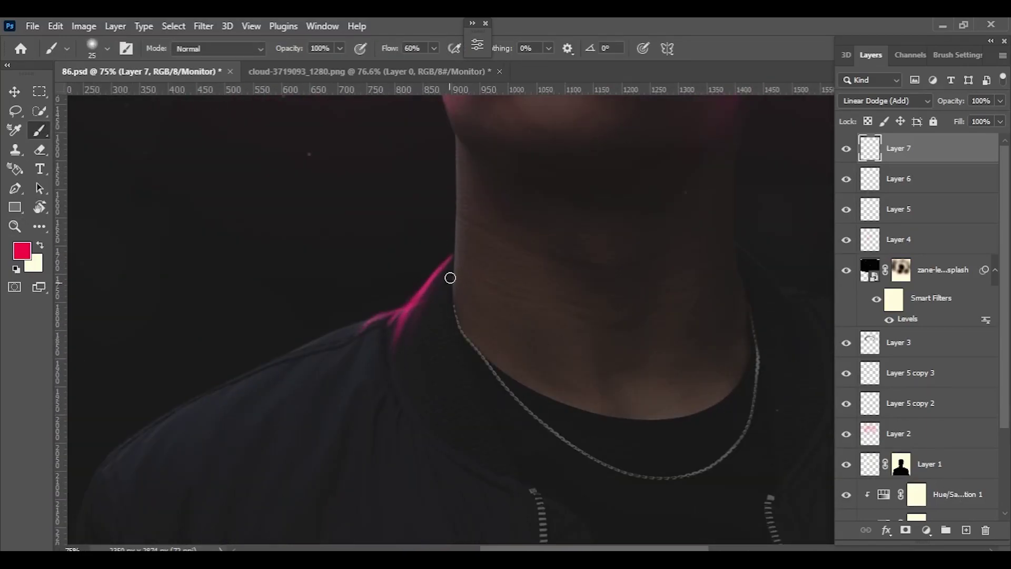
- Shrink the brush and rotate the view to follow the shoulder line, then reset the rotation
alt+scroll(450, 277, up, 2)
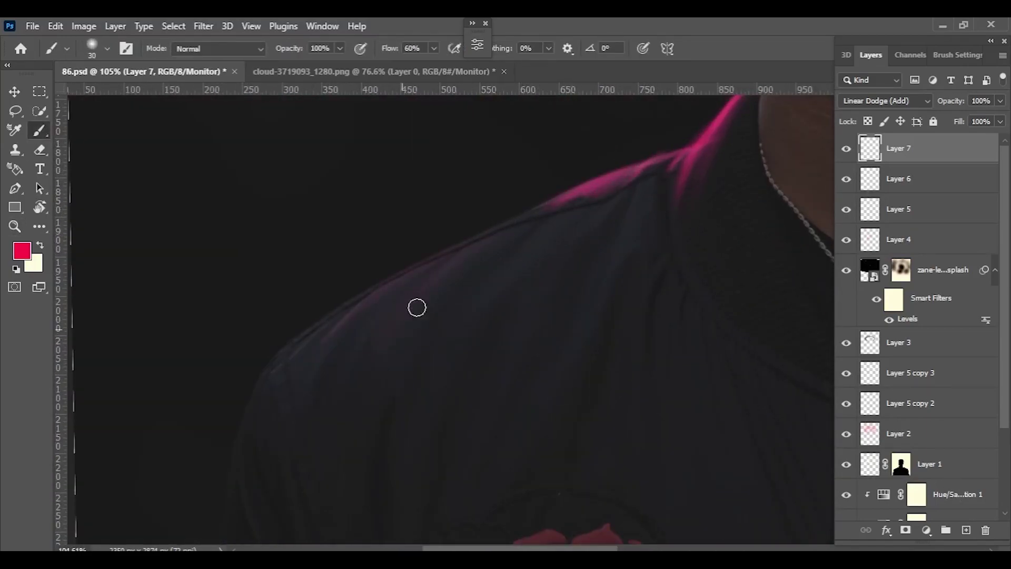
alt+scroll(617, 262, down, 2)
alt+scroll(402, 267, up, 3)
key(bracketleft)
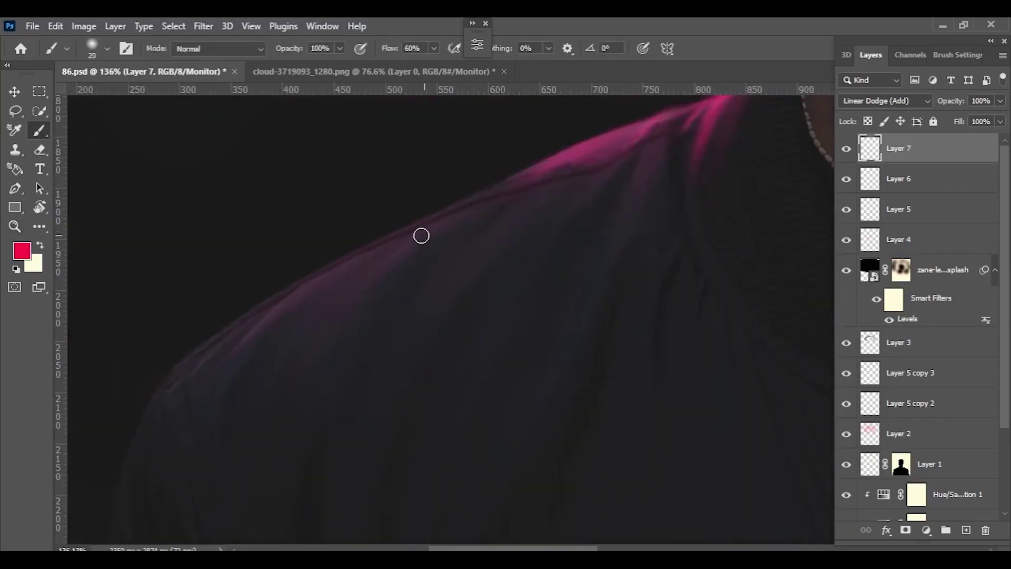
alt+scroll(664, 142, down, 3)
key(r)
drag(609, 181, 463, 253)
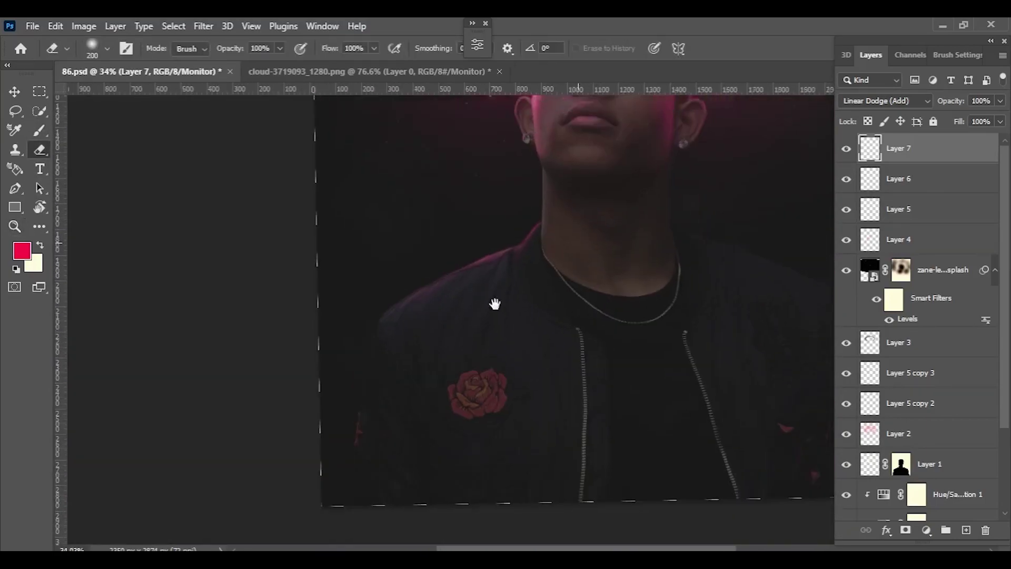
key(Escape)
key(b)
alt+scroll(463, 253, up, 4)
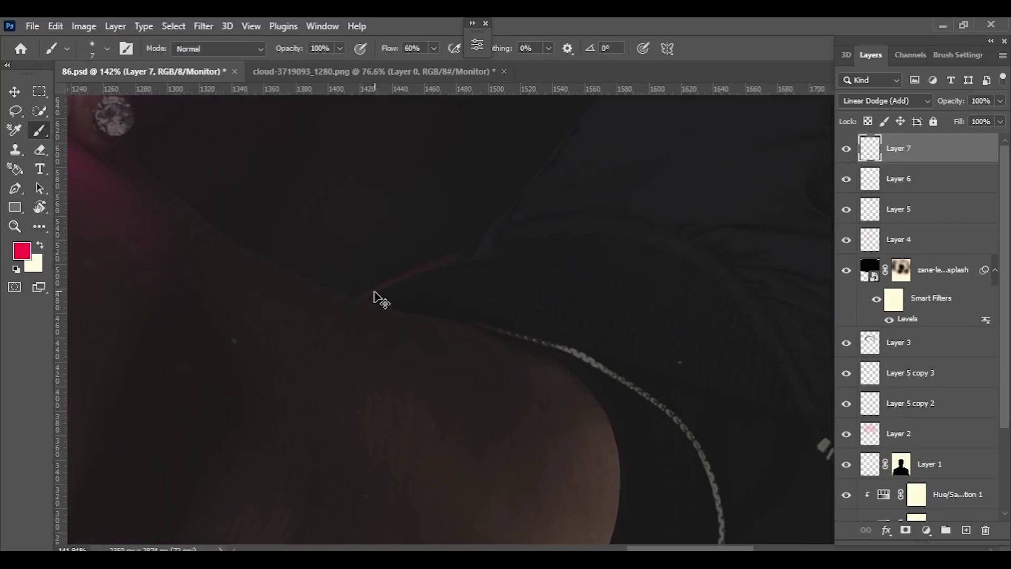
alt+scroll(368, 293, up, 3)
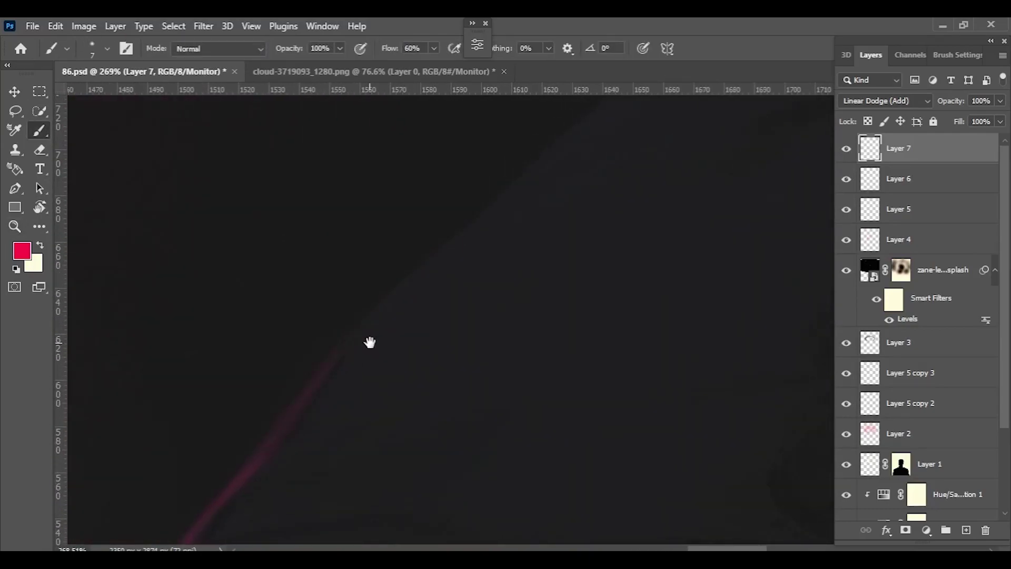
alt+scroll(349, 329, down, 3)
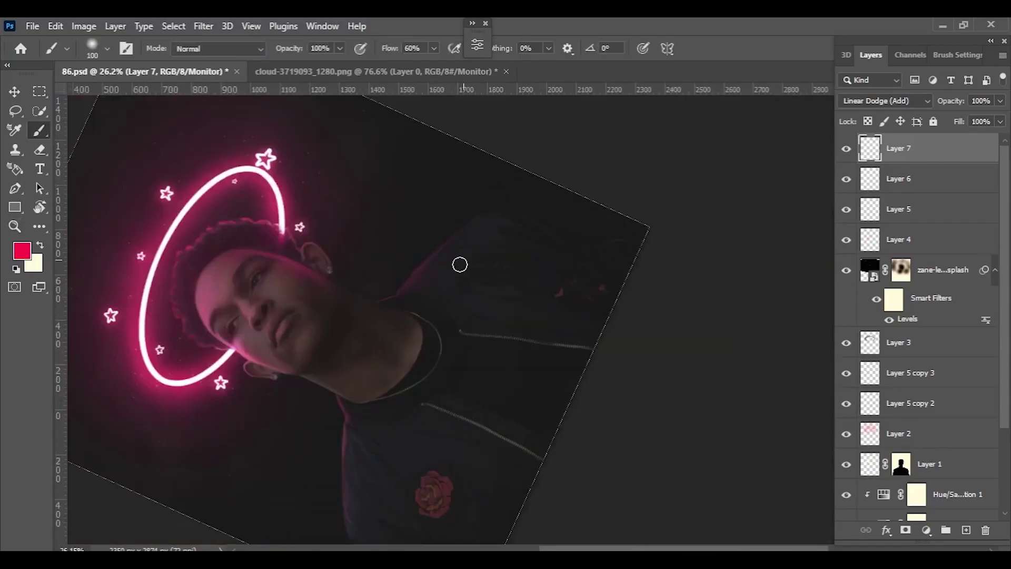
- Paint a broad soft pink glow around the ears and hair with an enlarged brush
key(b)
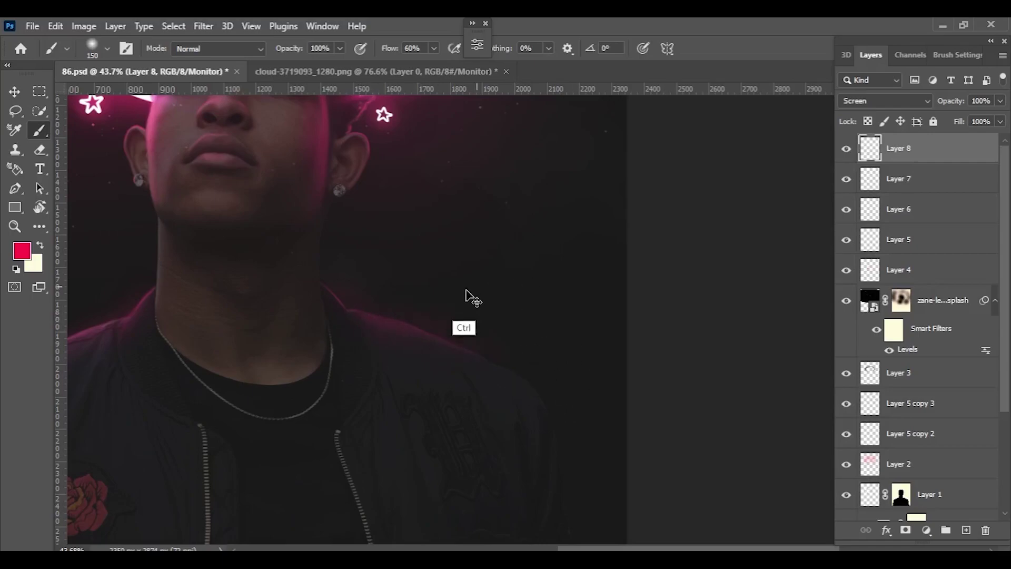
mouse_move(465, 290)
mouse_down()
mouse_move(374, 232)
mouse_move(368, 289)
mouse_move(300, 267)
mouse_up()
key(bracketright)
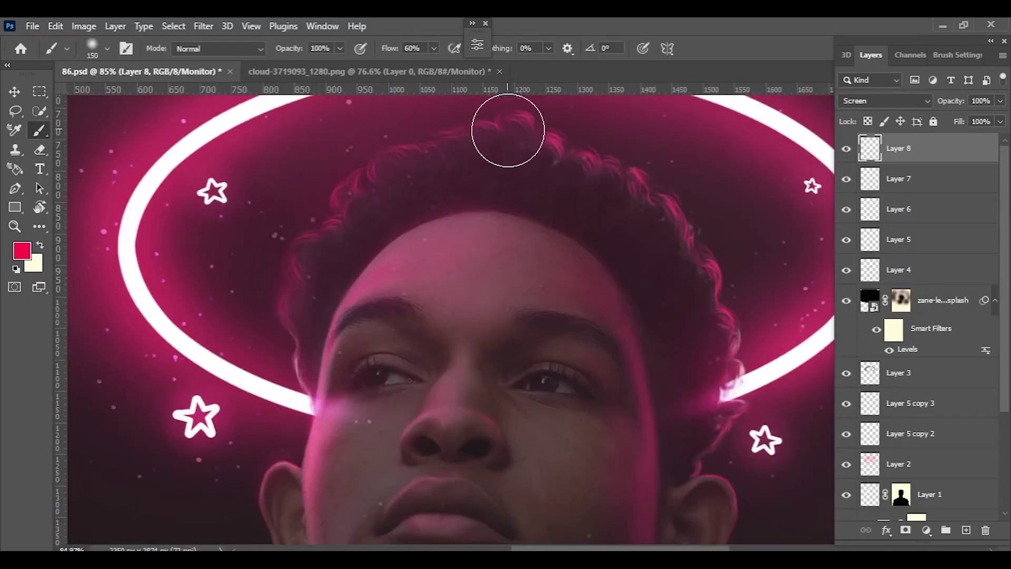
scroll(557, 349, right, 5)
scroll(518, 274, down, 5)
drag(536, 281, 497, 226)
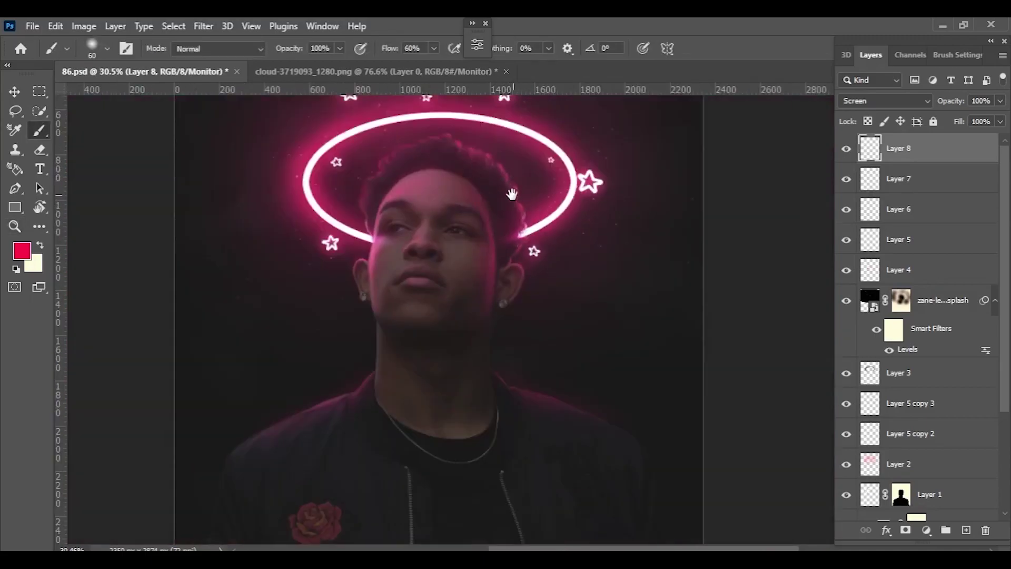
- Try a merged stamp of all visible layers, undo it, and return to the Brush
key(v)
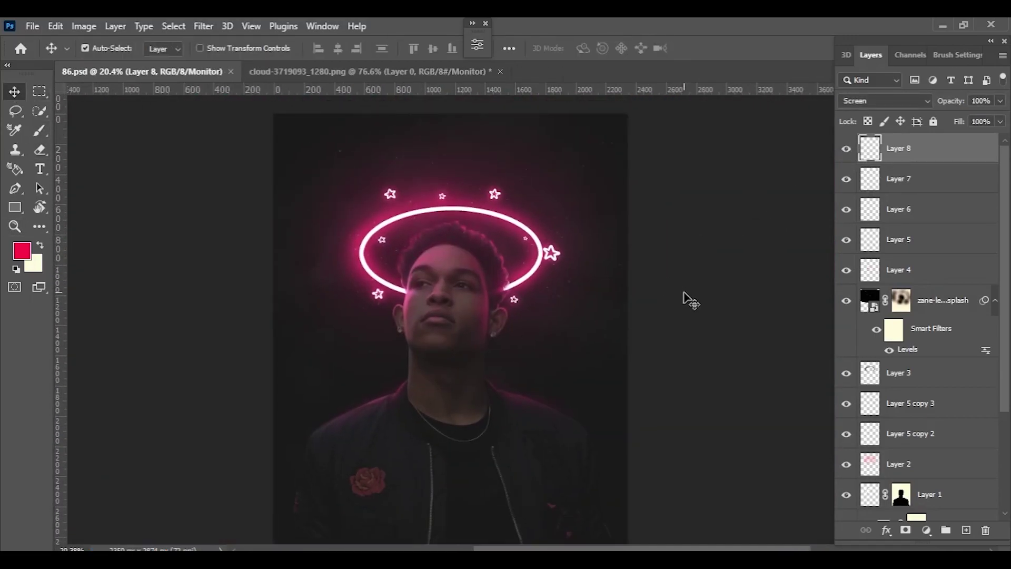
key(ctrl+shift+alt+e)
drag(457, 316, 490, 295)
key(ctrl+z)
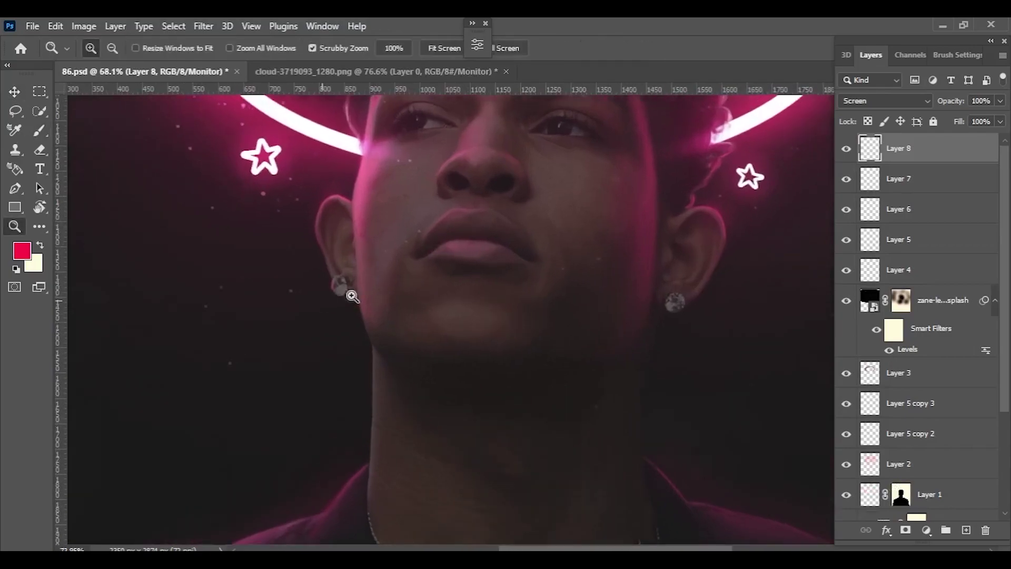
key(b)
scroll(343, 255, up, 5)
scroll(418, 196, right, 5)
scroll(561, 353, up, 3)
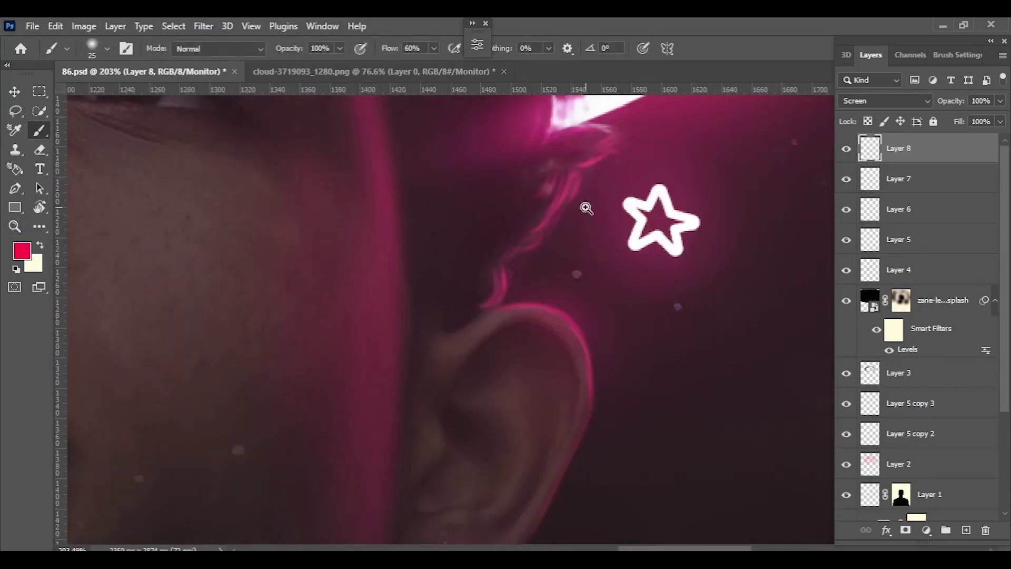
drag(546, 195, 551, 188)
- Stamp all visible layers into a new merged Layer 9
scroll(609, 226, down, 5)
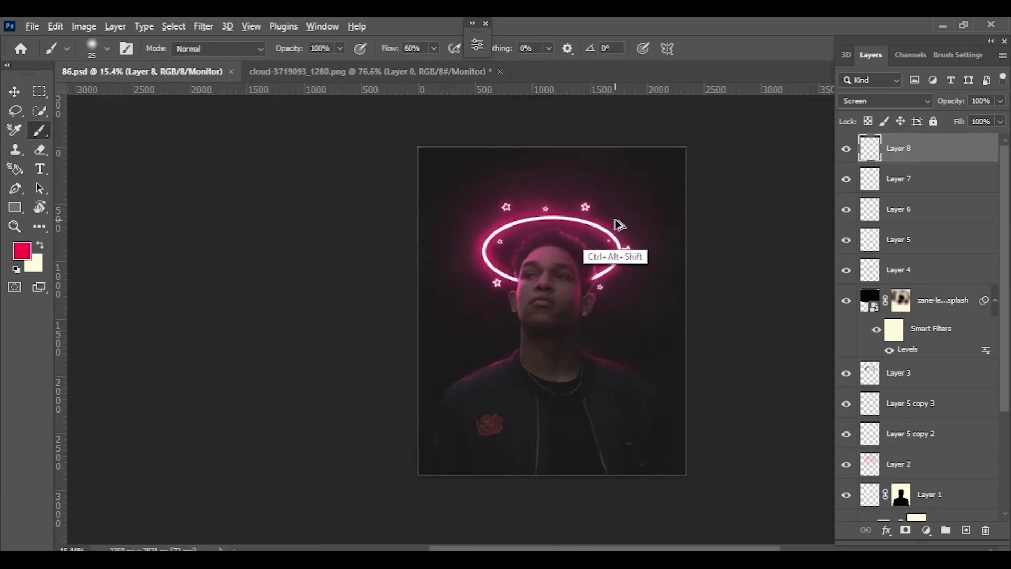
key(ctrl+shift+alt+e)
key(v)
- In the Camera Raw Filter, cool the temperature slightly and expand the Color Grading settings
click(251, 26)
click(237, 136)
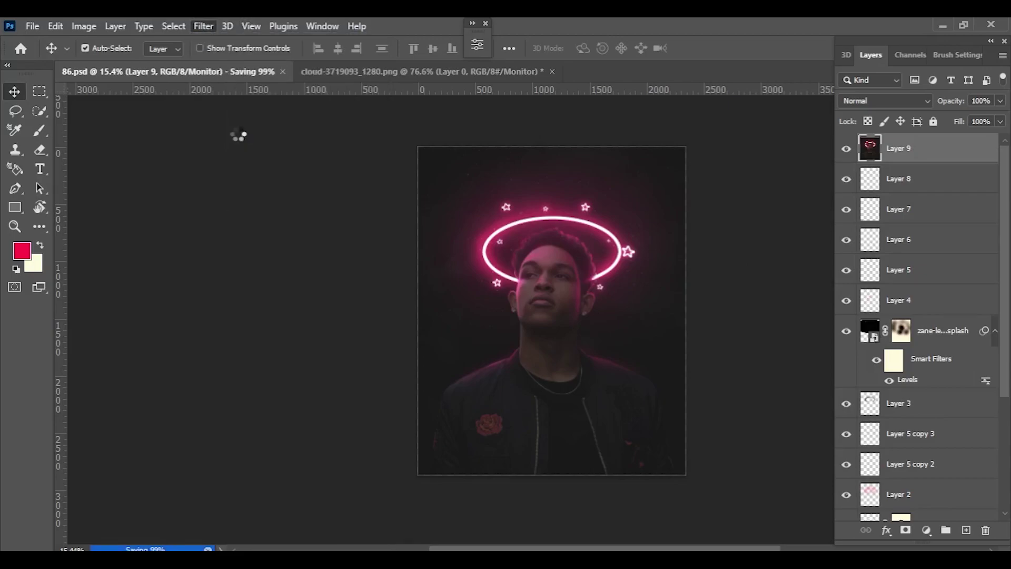
drag(801, 245, 788, 245)
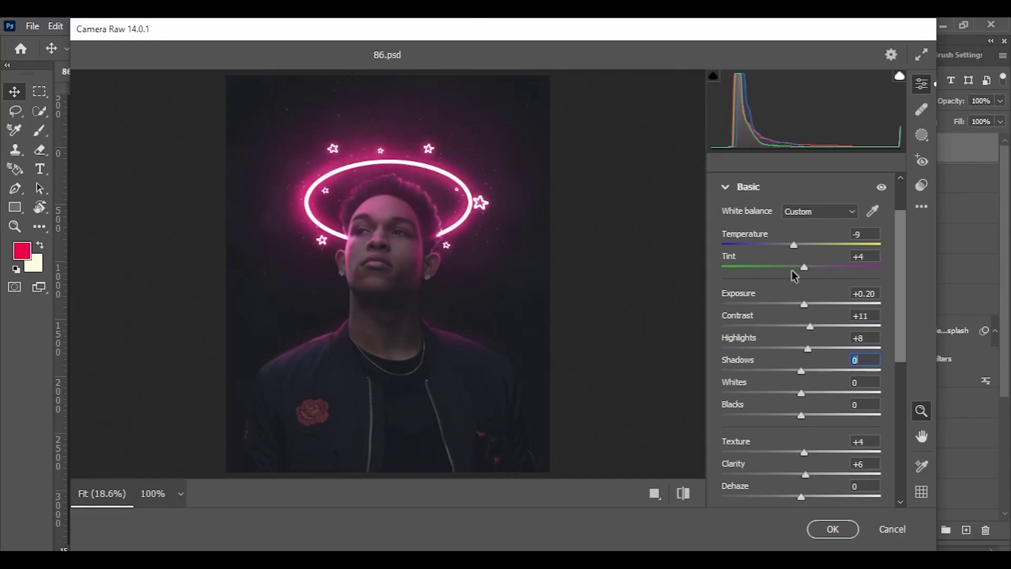
scroll(815, 332, down, 5)
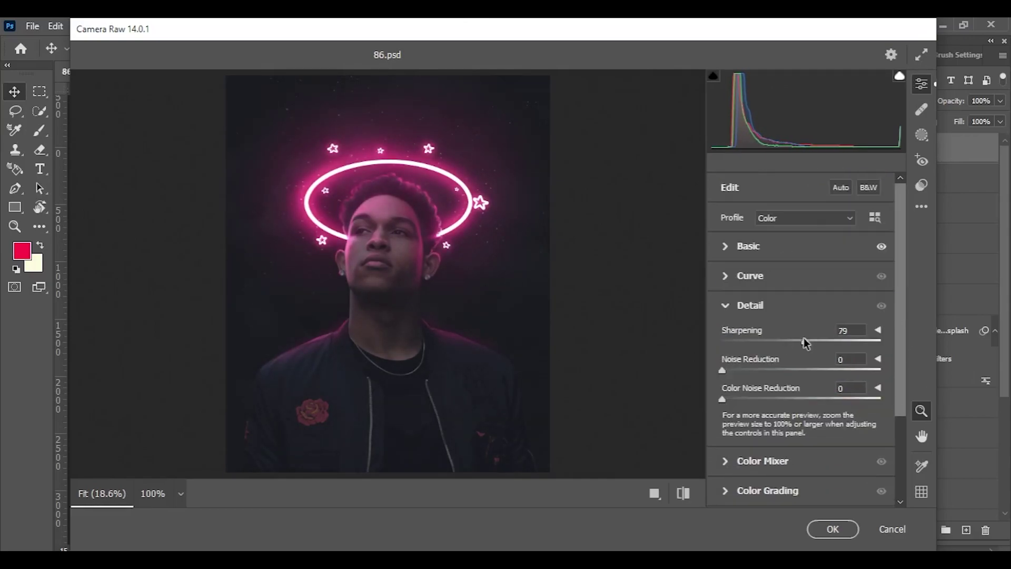
click(769, 395)
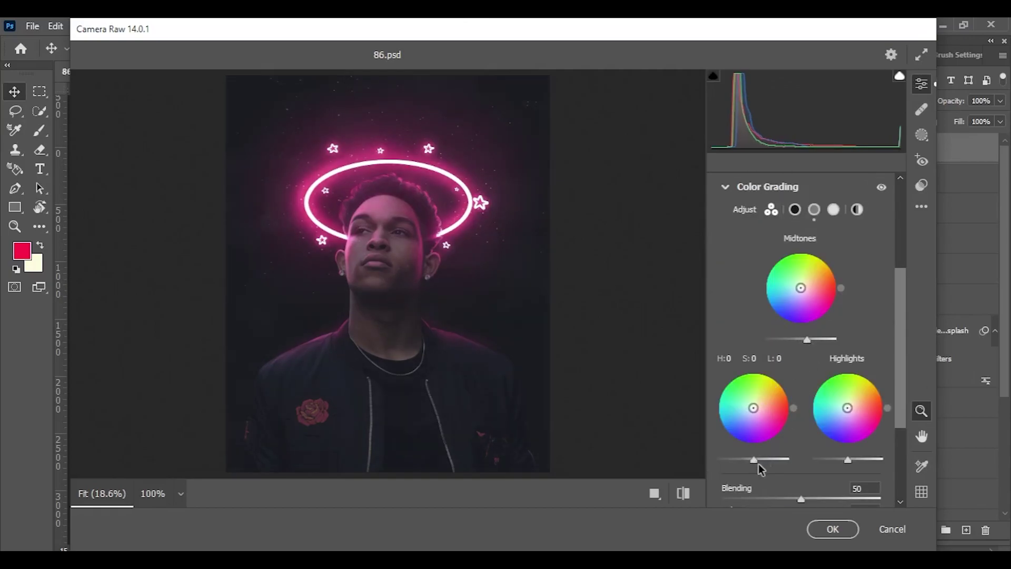
scroll(851, 462, down, 3)
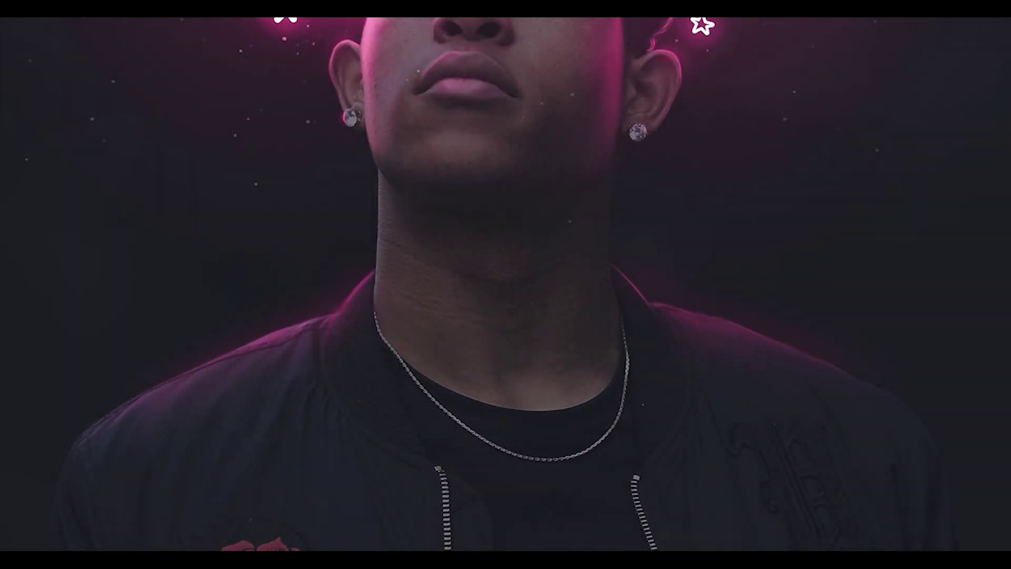